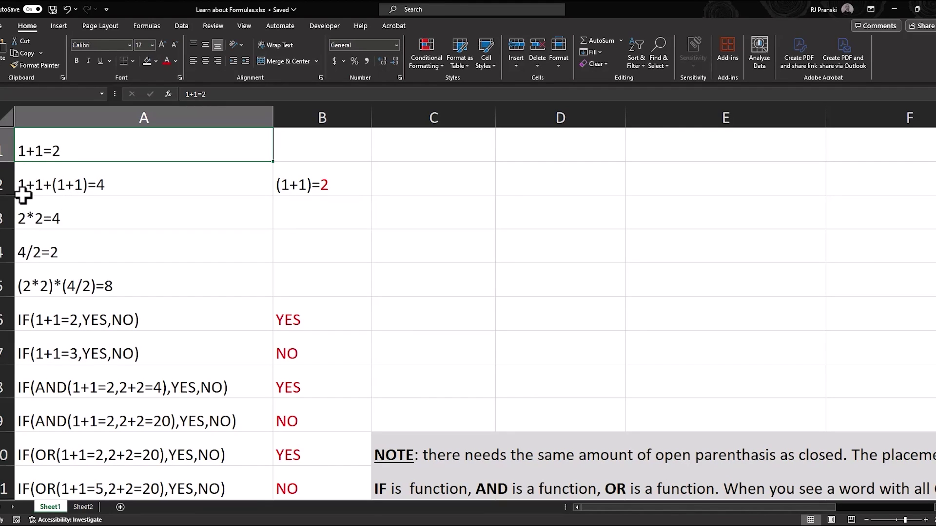
# Review the 1+1+(1+1)=4 example, then the 1+1=2 test and NO result in A6's IF formula
pyautogui.click(73, 191)
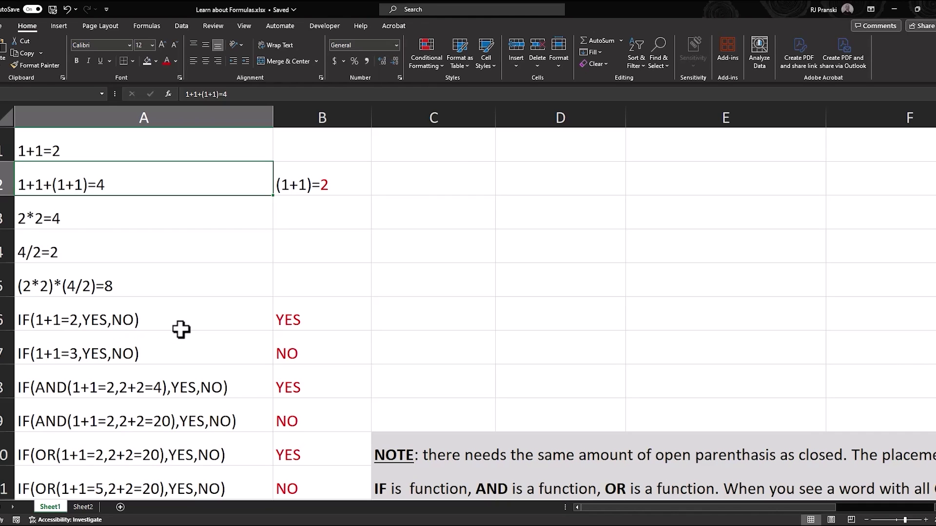
pyautogui.doubleClick(93, 326)
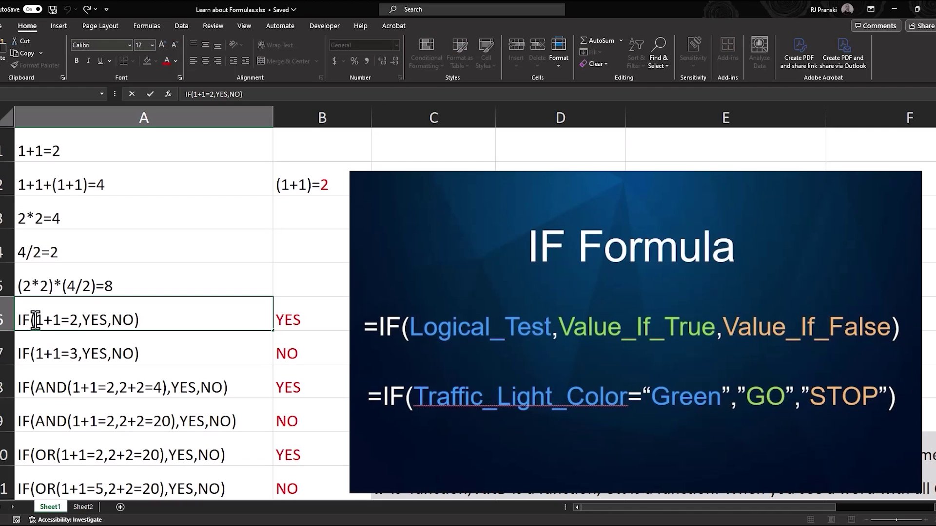
pyautogui.moveTo(36, 320); pyautogui.dragTo(78, 322)
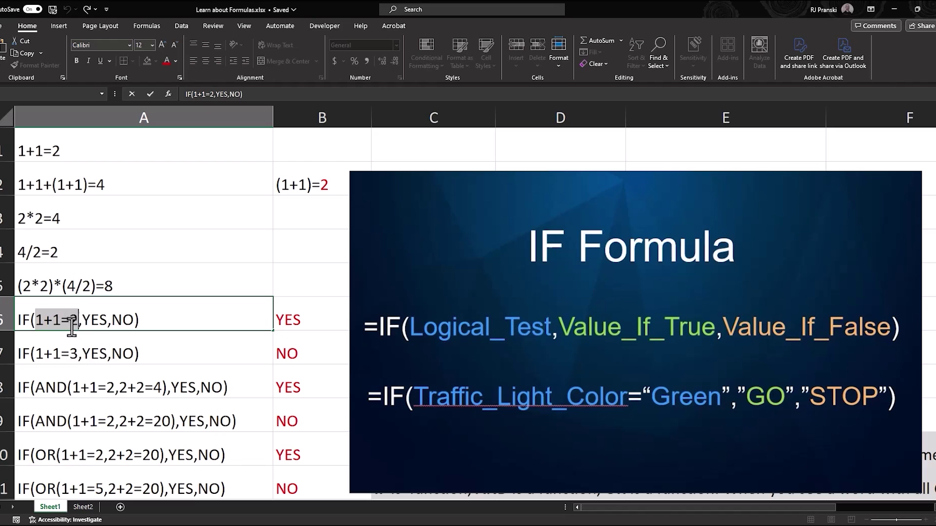
pyautogui.moveTo(85, 322); pyautogui.dragTo(127, 321)
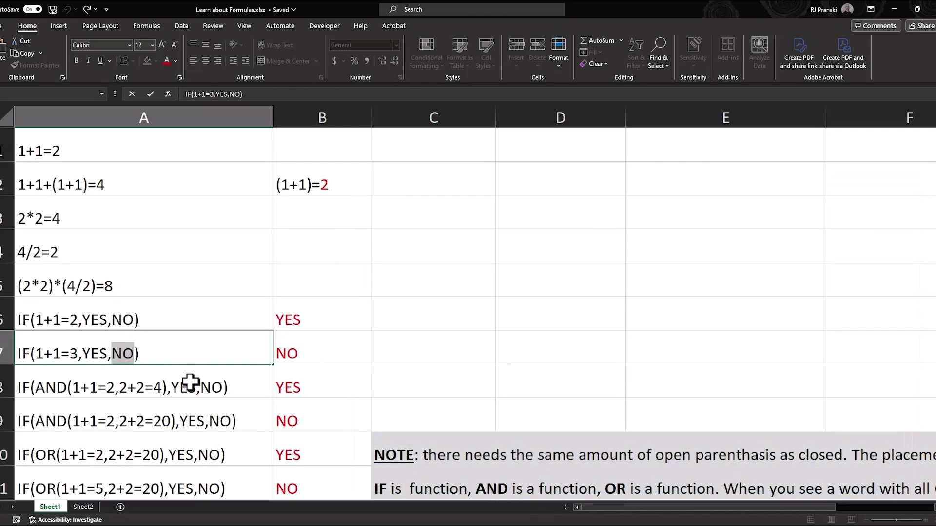
# Examine A8's IF(AND…) formula and its YES result in B8
pyautogui.click(192, 382)
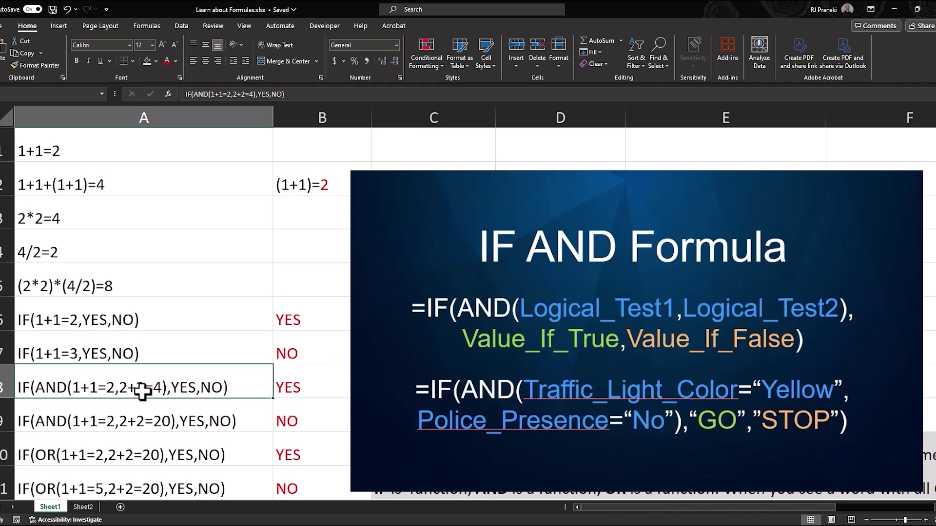
pyautogui.doubleClick(198, 382)
pyautogui.doubleClick(212, 388)
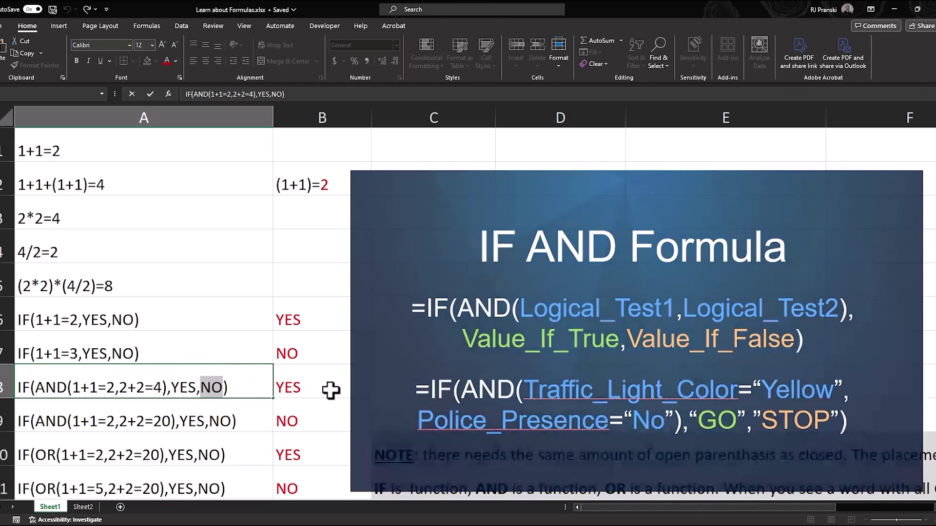
pyautogui.click(308, 388)
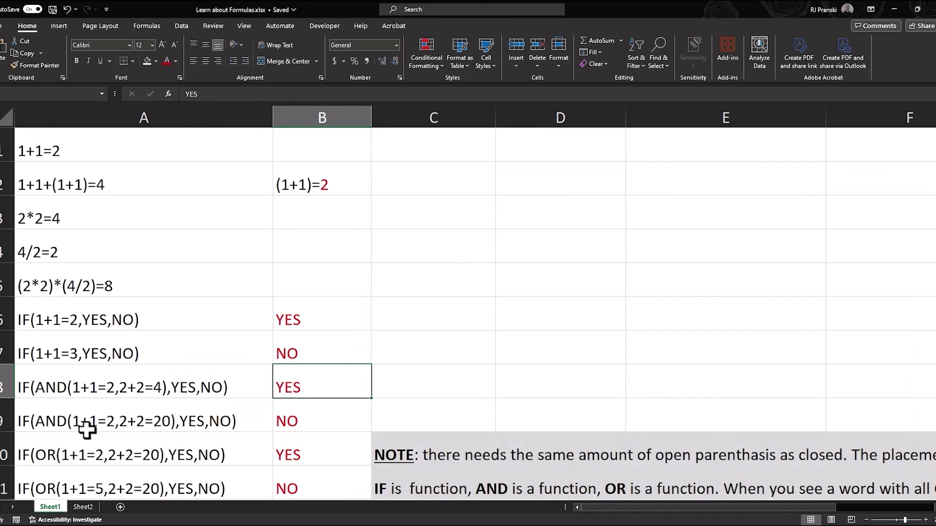
# Inspect A9's IF(AND…) formula, its tests 1+1=2,2+2=20 and its NO result
pyautogui.doubleClick(73, 422)
pyautogui.moveTo(73, 422); pyautogui.dragTo(172, 422)
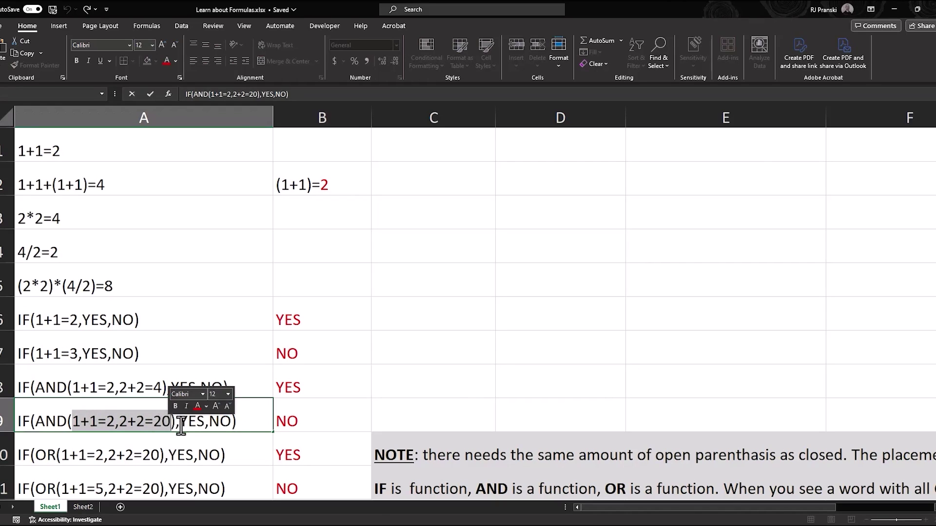
pyautogui.click(260, 423)
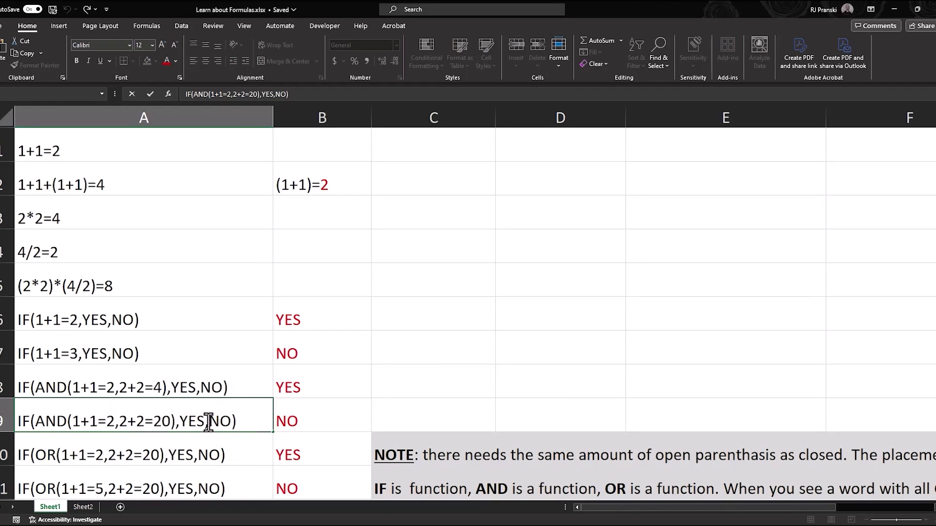
pyautogui.moveTo(209, 422); pyautogui.dragTo(225, 422)
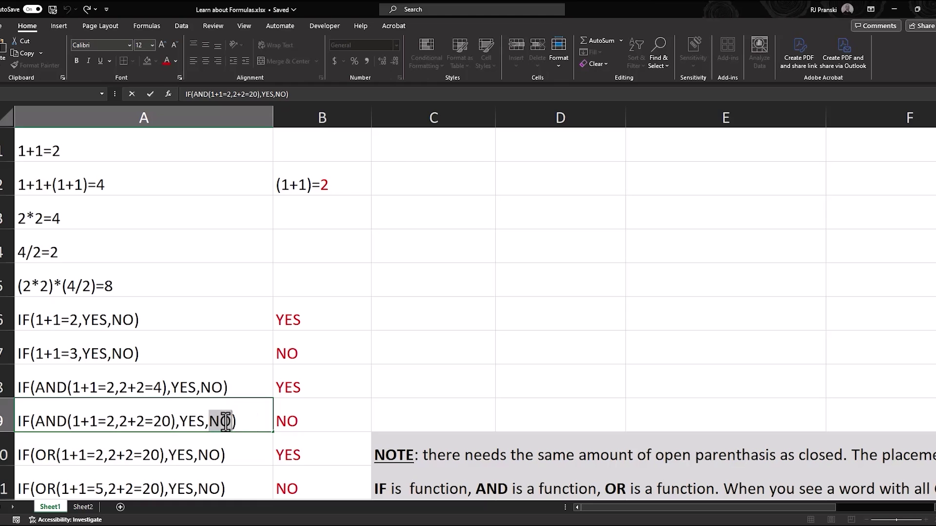
pyautogui.click(238, 455)
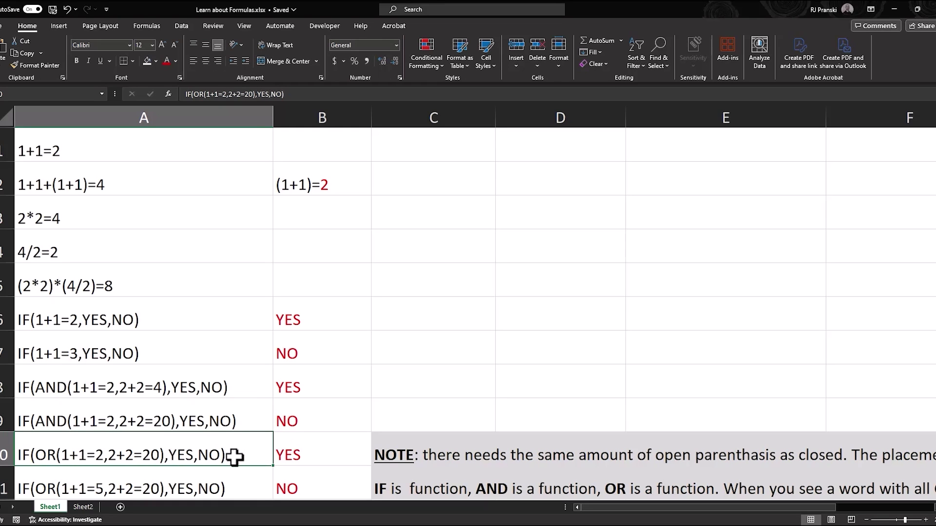
# Inspect A10's IF(OR…) formula, its two tests and its YES result
pyautogui.doubleClick(61, 456)
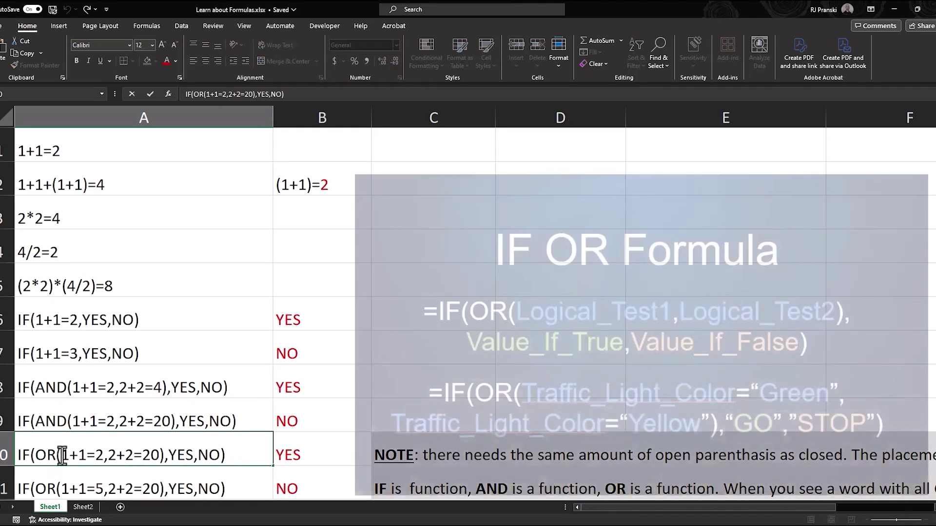
pyautogui.moveTo(61, 455); pyautogui.dragTo(159, 457)
pyautogui.press('Escape')
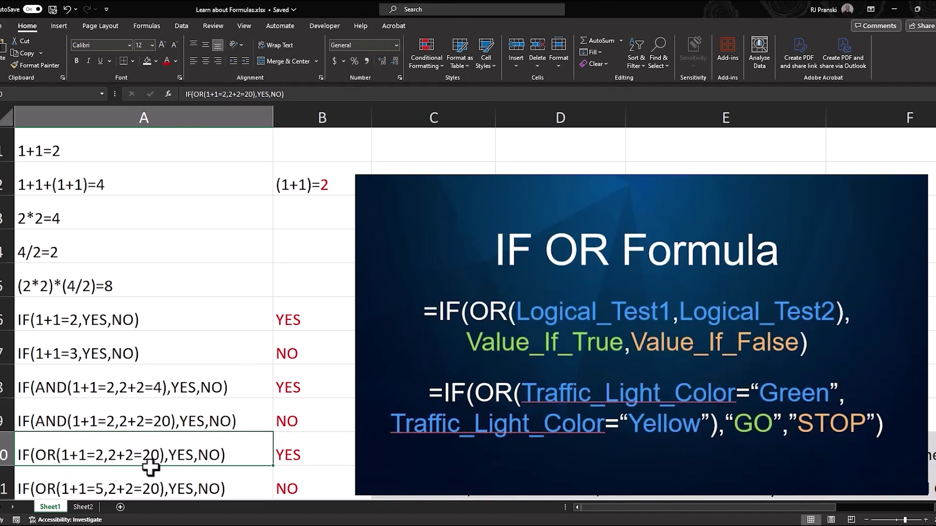
pyautogui.doubleClick(176, 457)
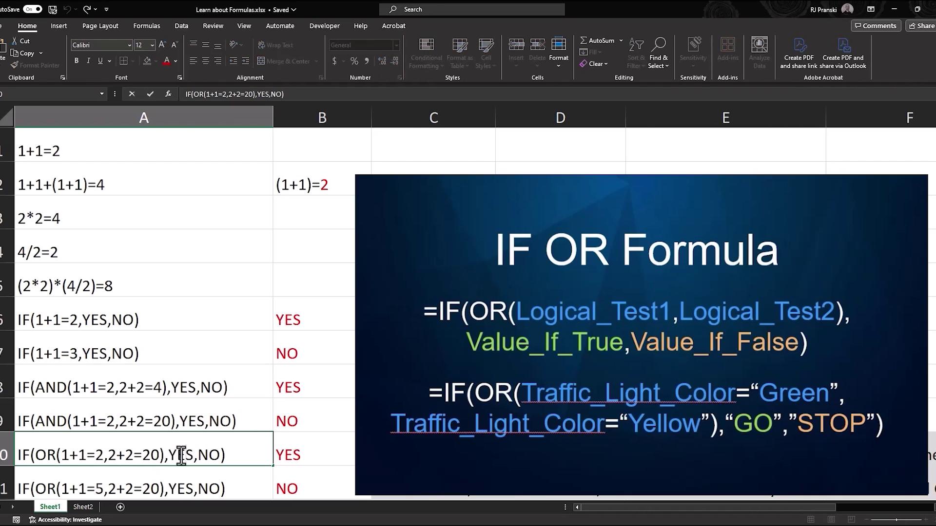
pyautogui.press('Escape')
# Open A11's IF(OR(1+1=5…)) formula and read the NOTE off to the right
pyautogui.click(236, 485)
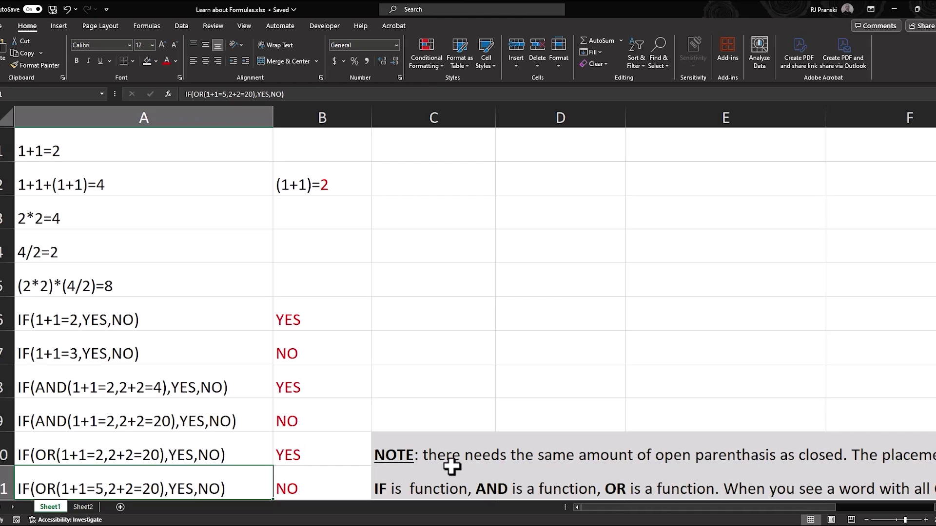
pyautogui.doubleClick(255, 488)
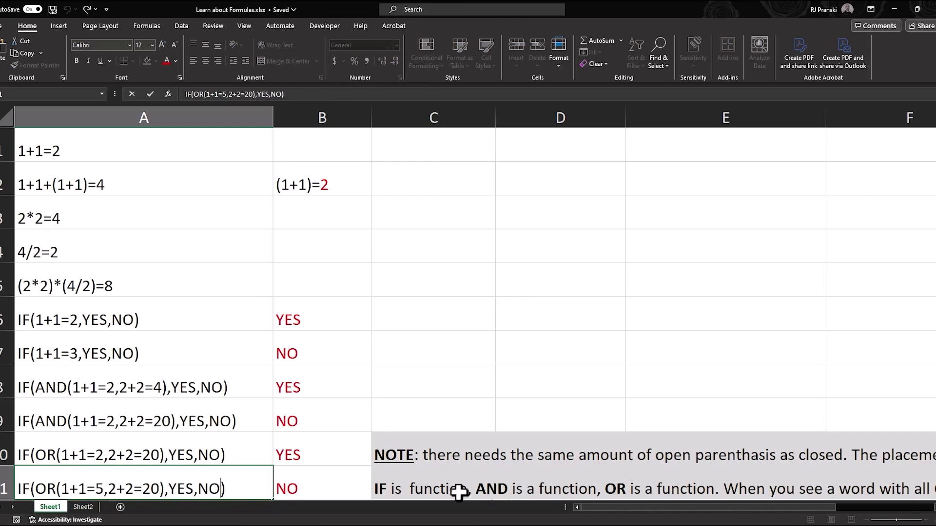
pyautogui.hscroll(3, 495, 493)
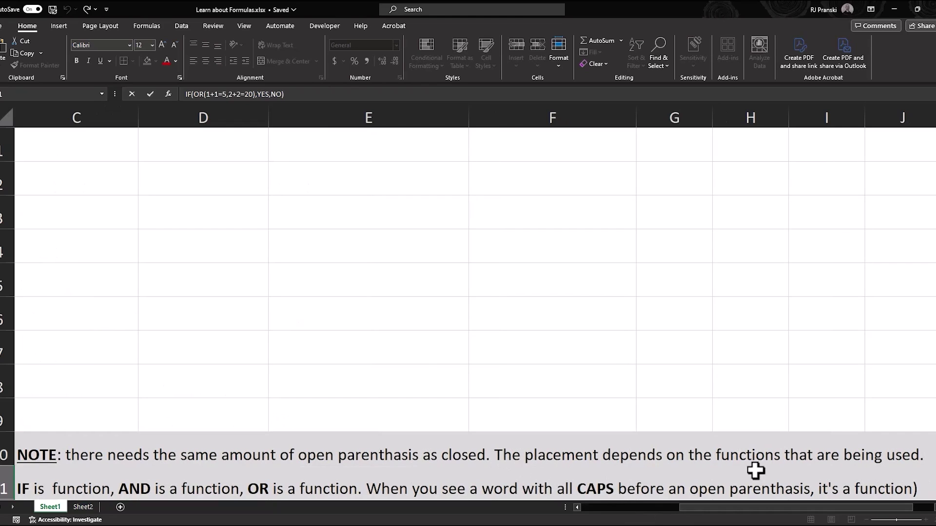
pyautogui.hscroll(-3, 640, 488)
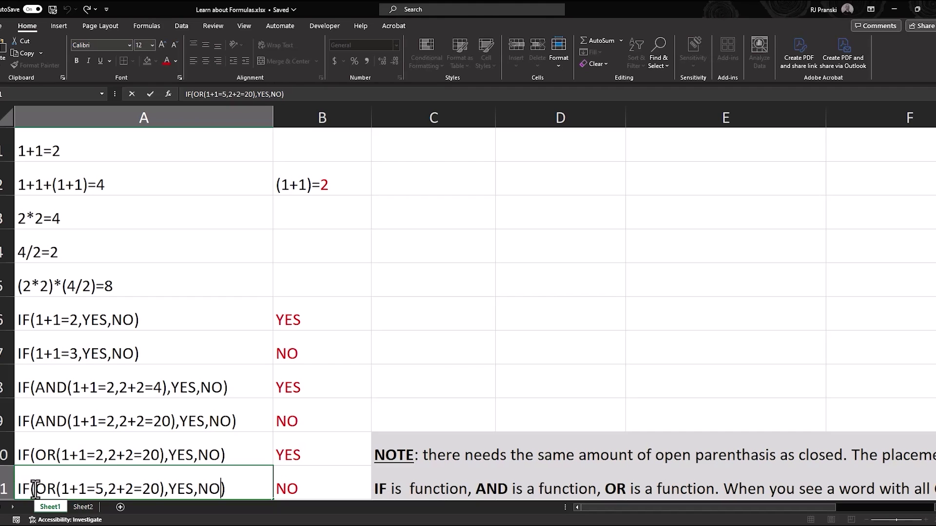
# Recheck A9's IF(AND…) formula, then move down to the IF(Height=30,1,0) rows
pyautogui.doubleClick(46, 421)
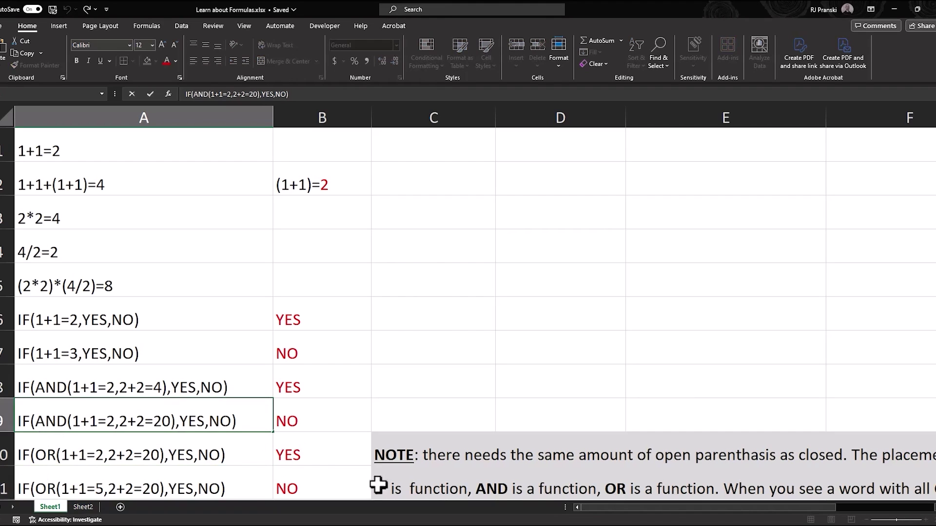
pyautogui.hscroll(3, 506, 503)
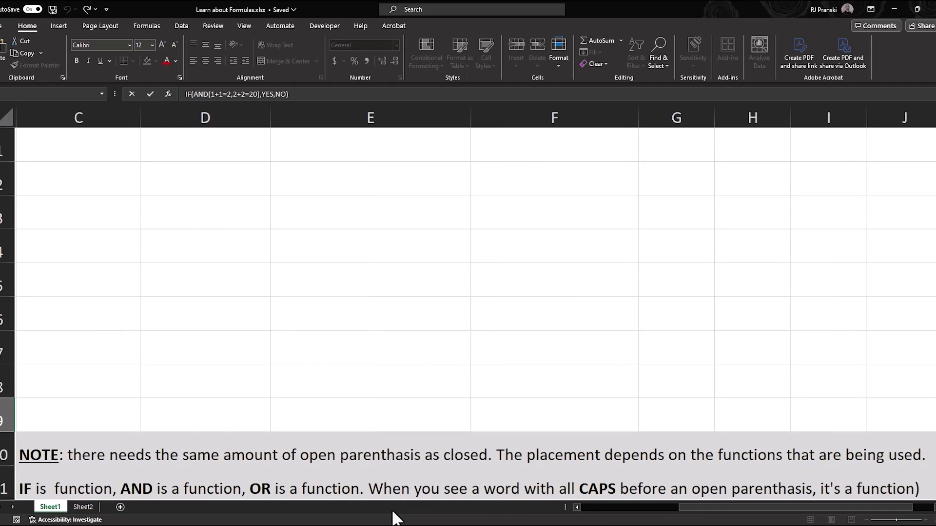
pyautogui.hscroll(-3, 77, 478)
pyautogui.click(77, 478)
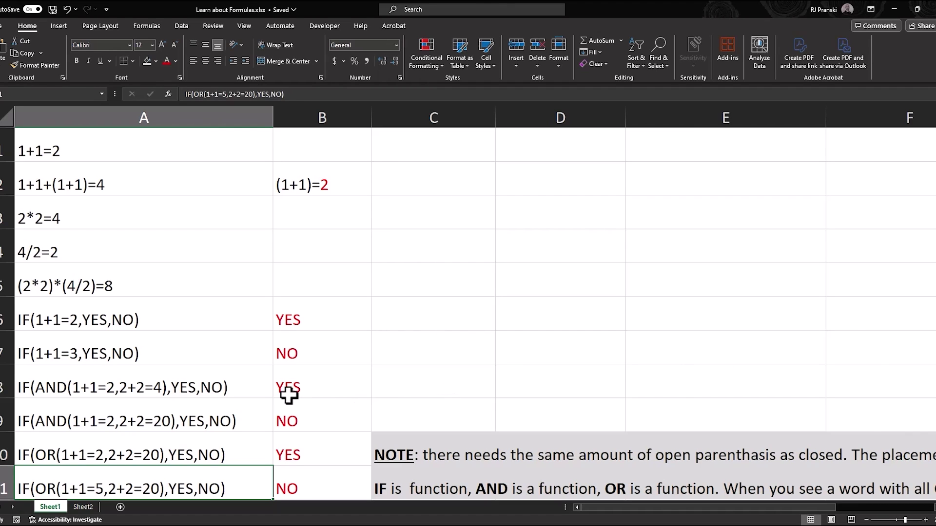
pyautogui.scroll(-4, 157, 181)
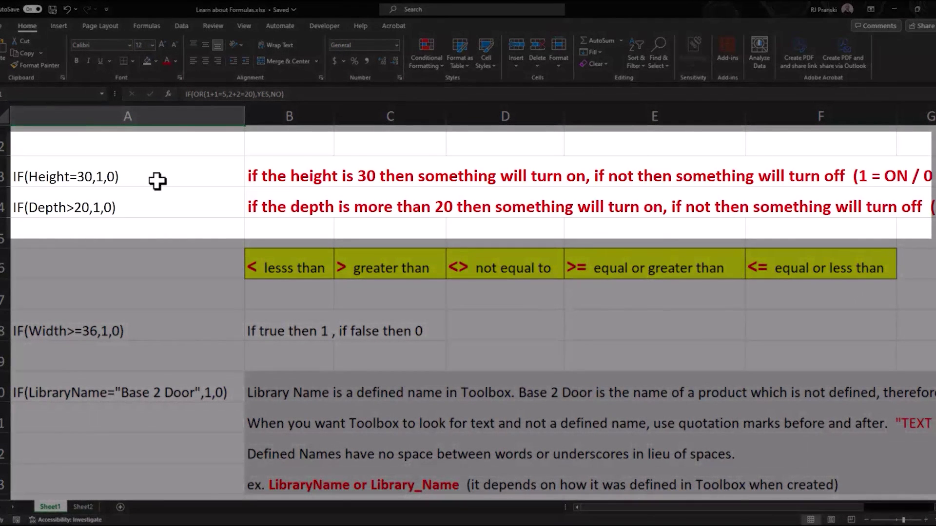
pyautogui.click(157, 181)
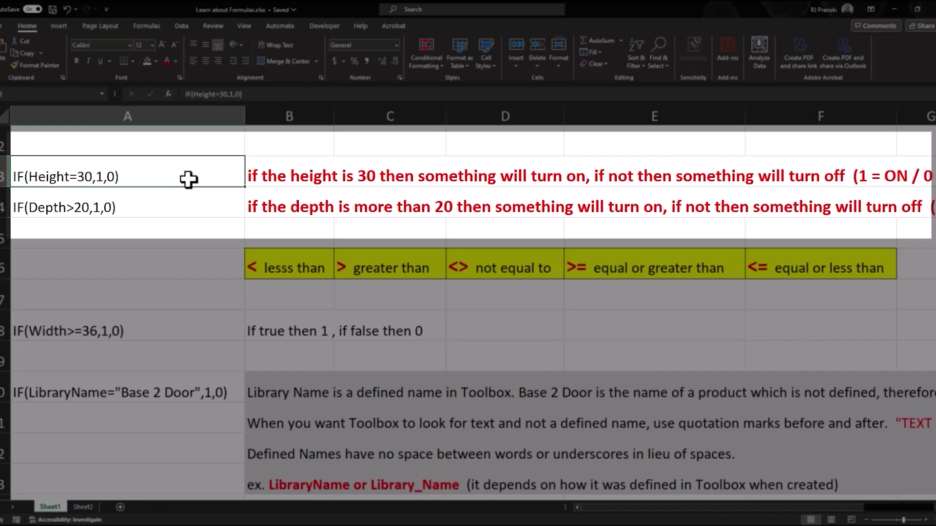
pyautogui.press('Right')
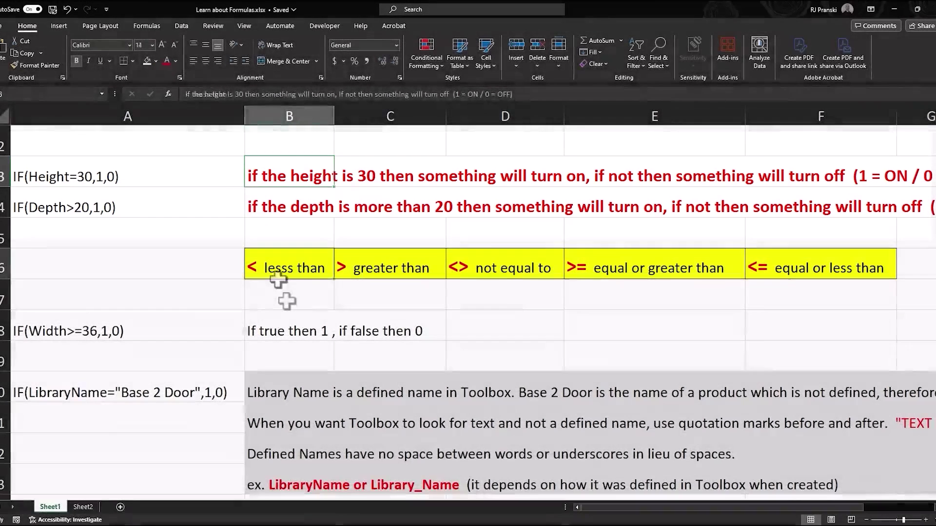
pyautogui.click(307, 274)
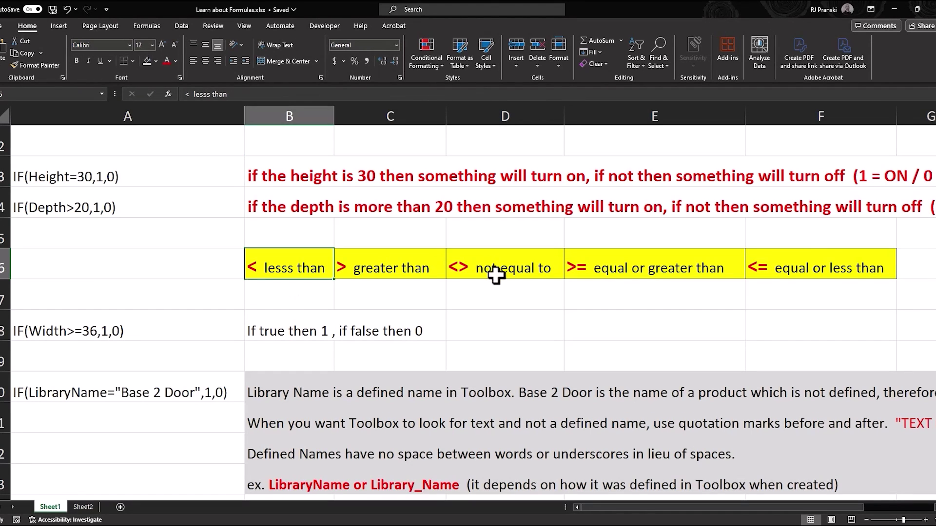
pyautogui.click(699, 265)
pyautogui.click(767, 266)
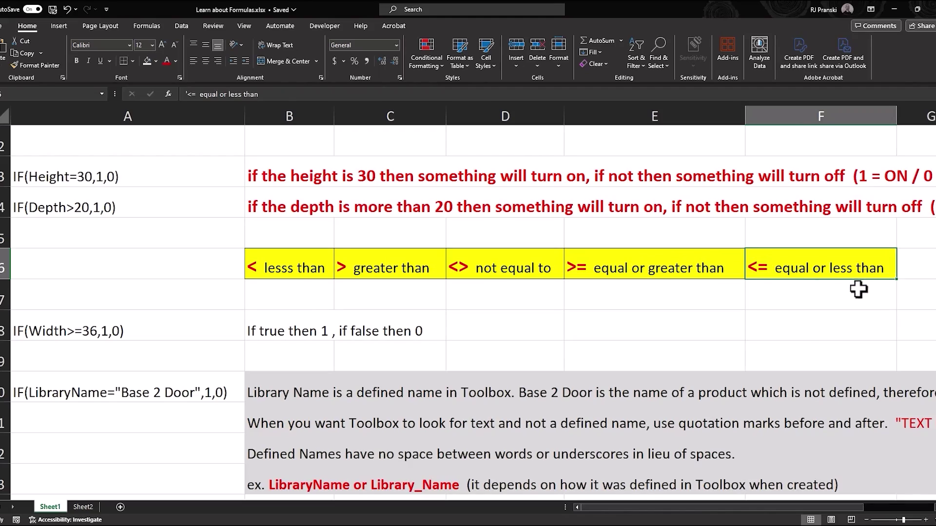
pyautogui.scroll(-1, 780, 293)
# Read the LibraryName IF formula example in cell A10
pyautogui.click(127, 307)
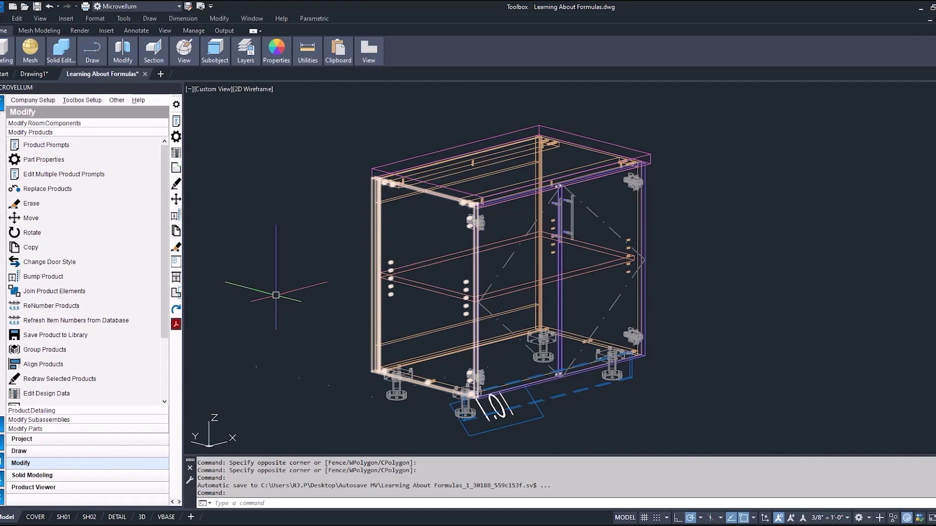
# Open Base 2 Door's design data on the Prompts sheet and select empty row 249
pyautogui.click(177, 152)
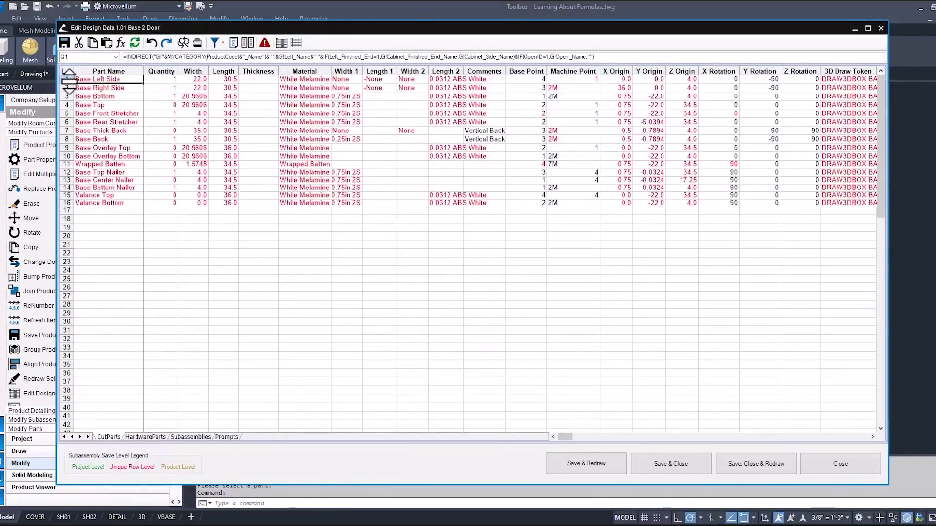
pyautogui.click(227, 437)
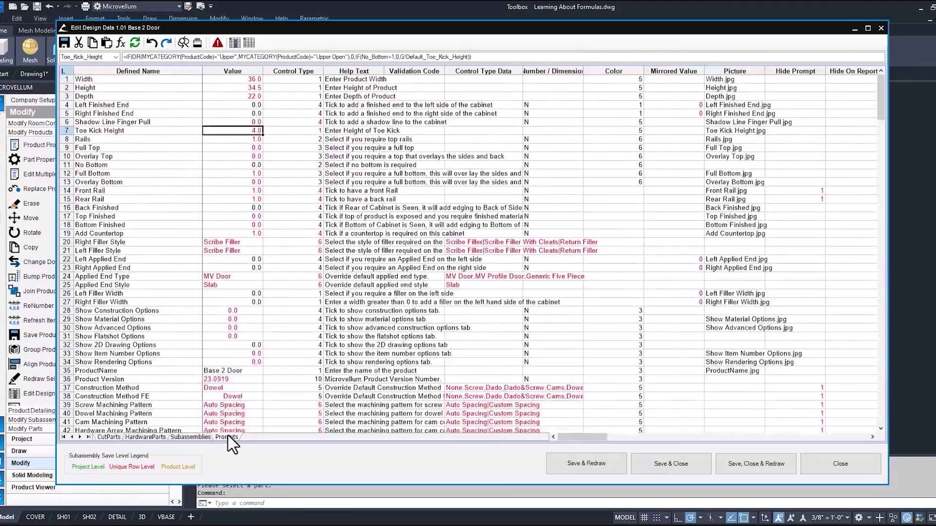
pyautogui.scroll(-20, 149, 250)
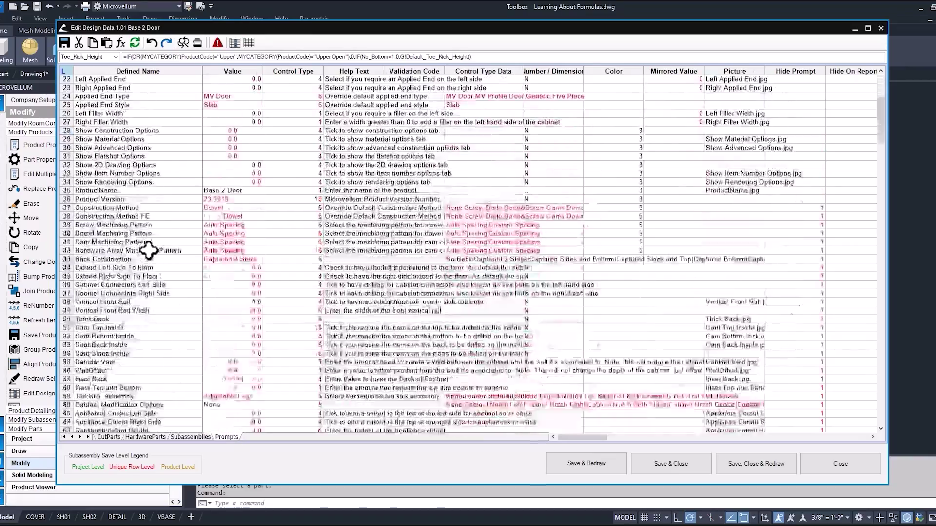
pyautogui.scroll(-20, 149, 250)
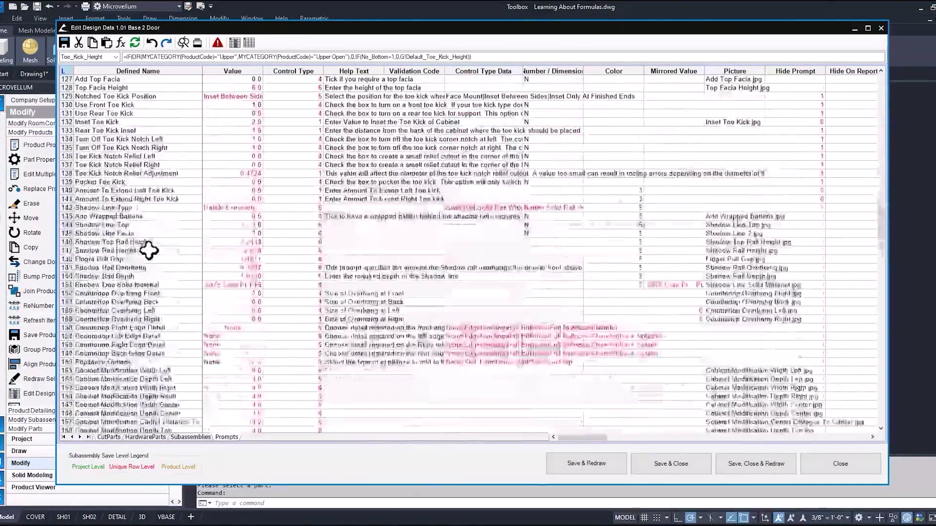
pyautogui.scroll(-8, 148, 250)
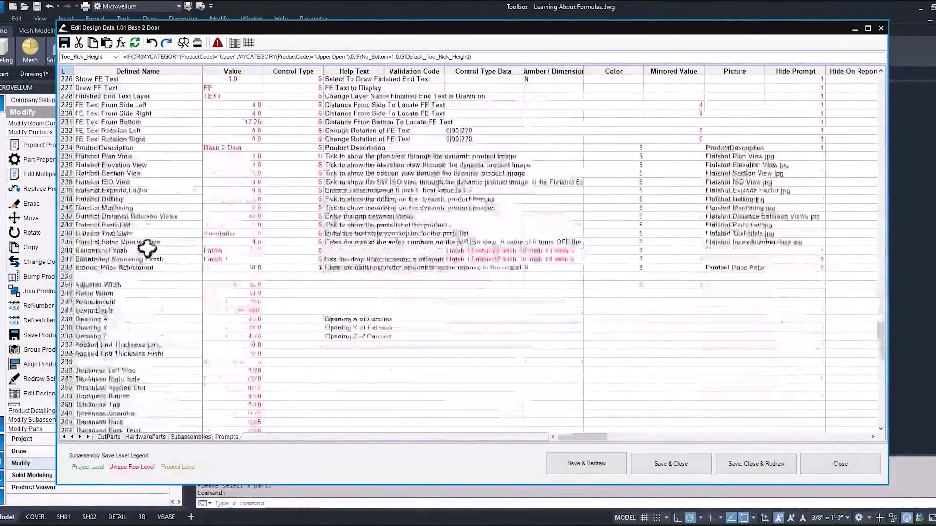
pyautogui.click(65, 277)
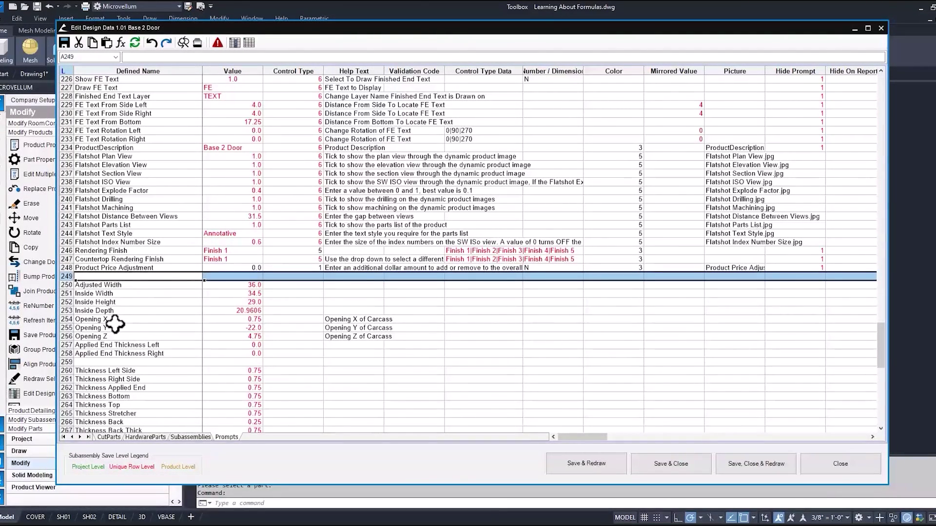
# Insert a new prompt at row 249 and name it 'Test Data'
pyautogui.rightClick(60, 276)
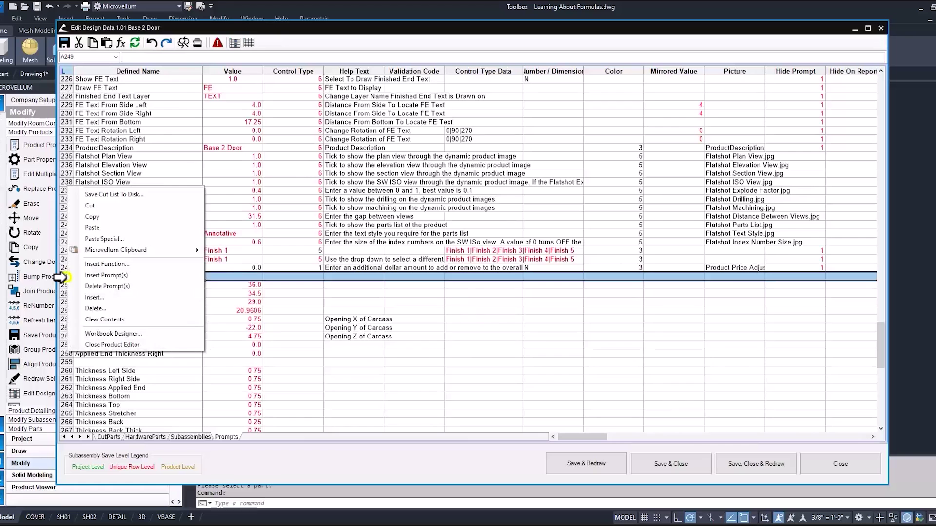
pyautogui.click(94, 276)
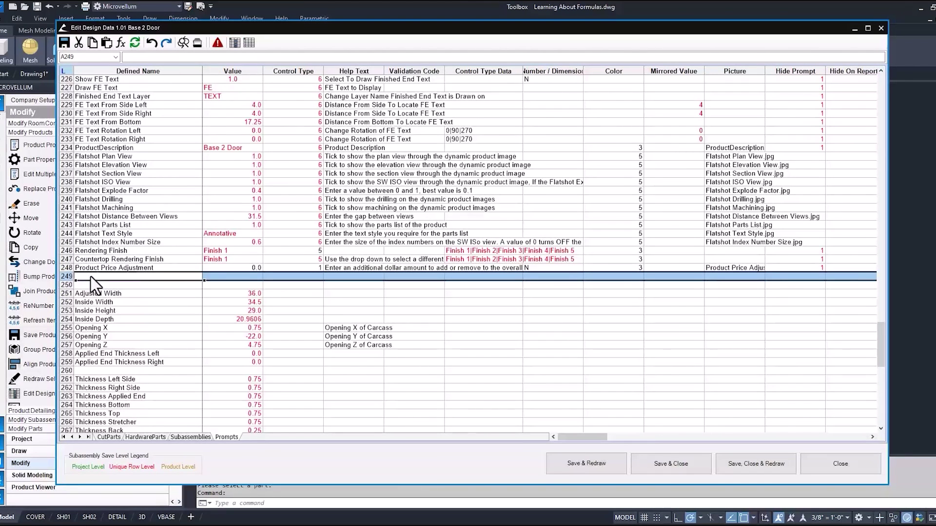
pyautogui.click(120, 285)
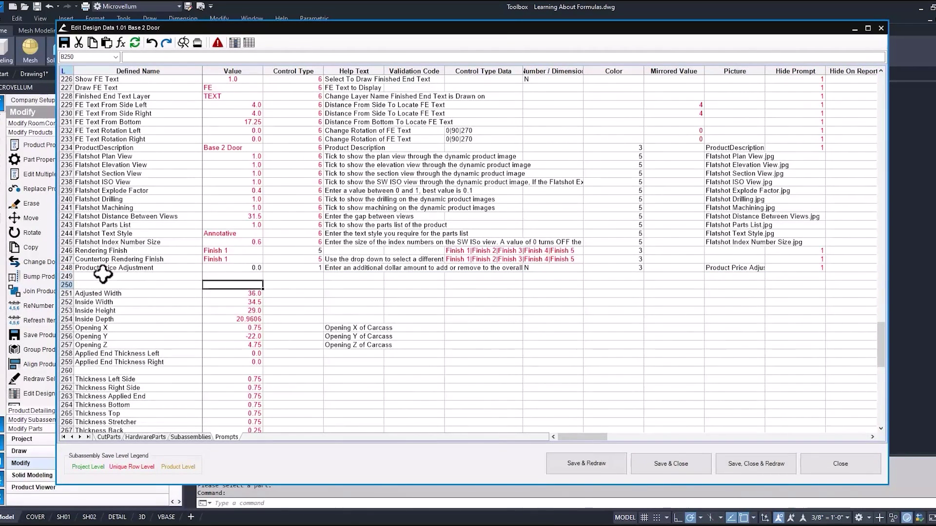
pyautogui.click(121, 277)
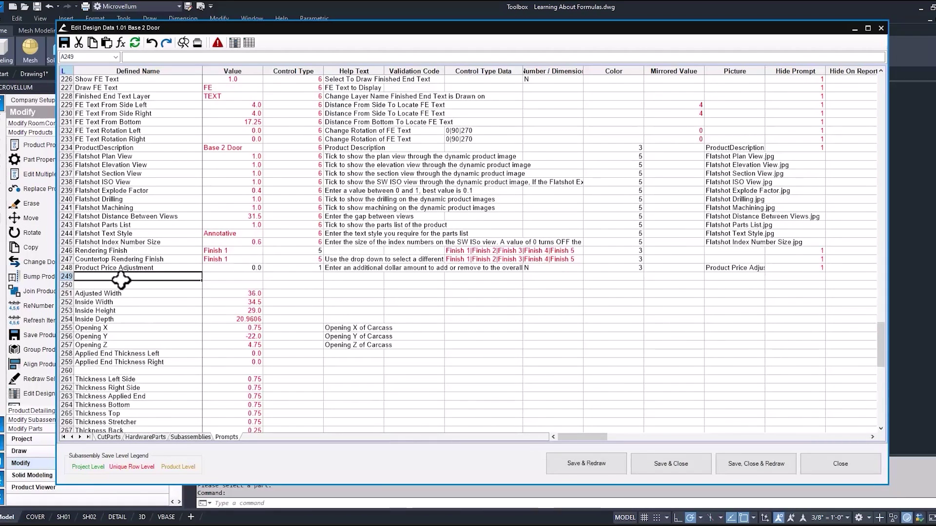
pyautogui.write('Test Data')
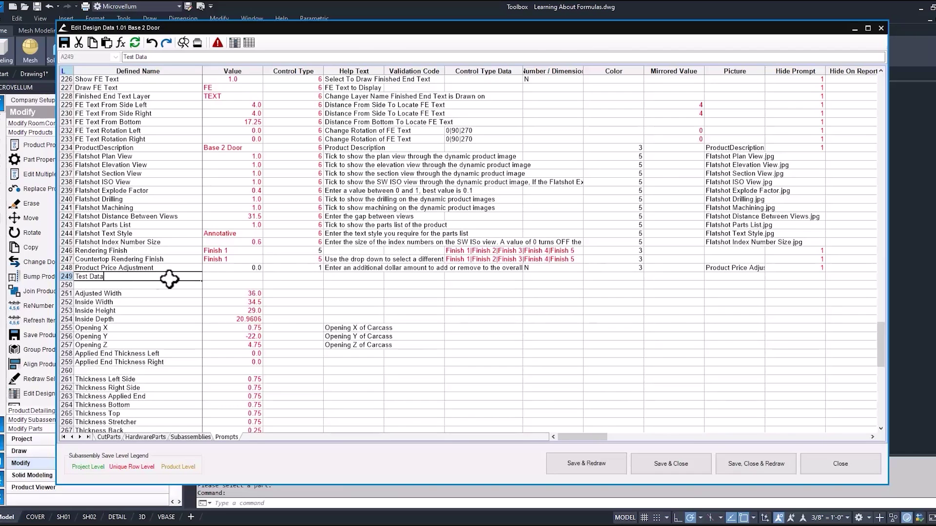
pyautogui.click(241, 276)
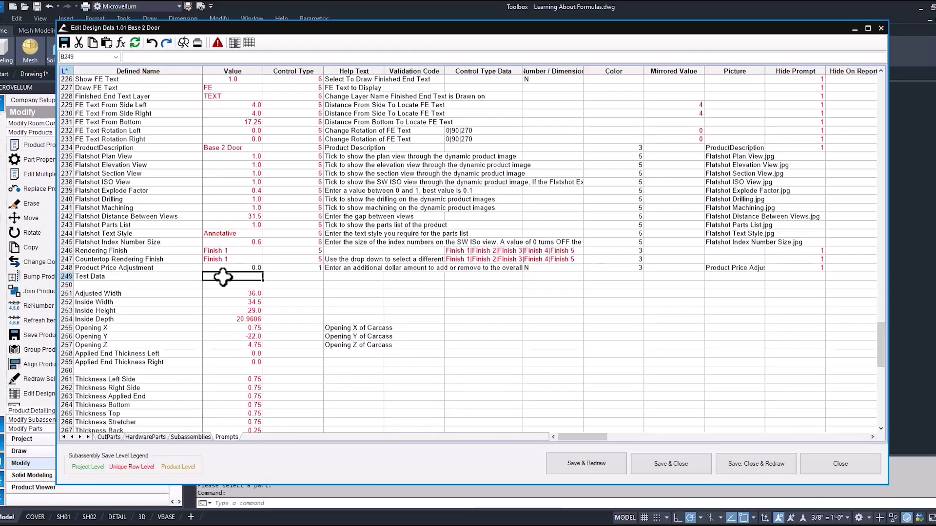
# Set Test Data's value to the formula =IF(Width=30,1,0)
pyautogui.doubleClick(222, 277)
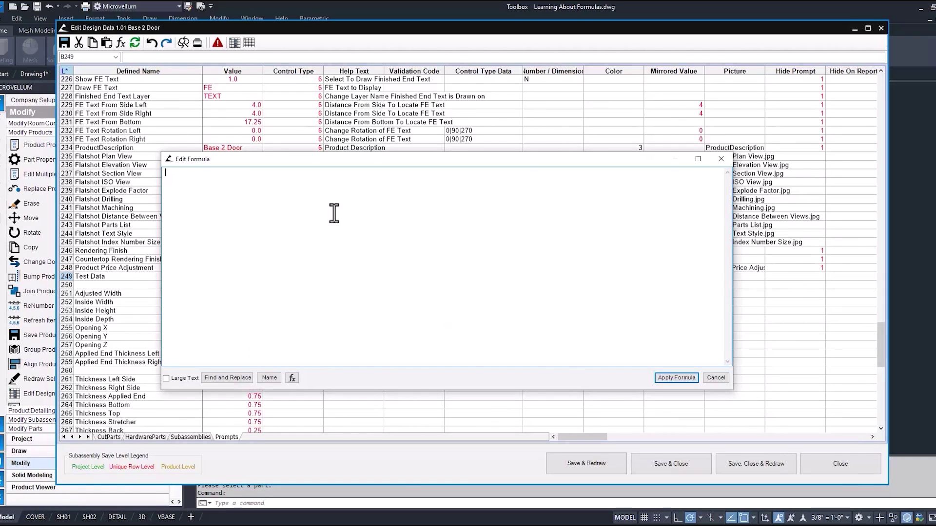
pyautogui.write('=')
pyautogui.write('IF(Width=30,1,0)')
pyautogui.click(676, 378)
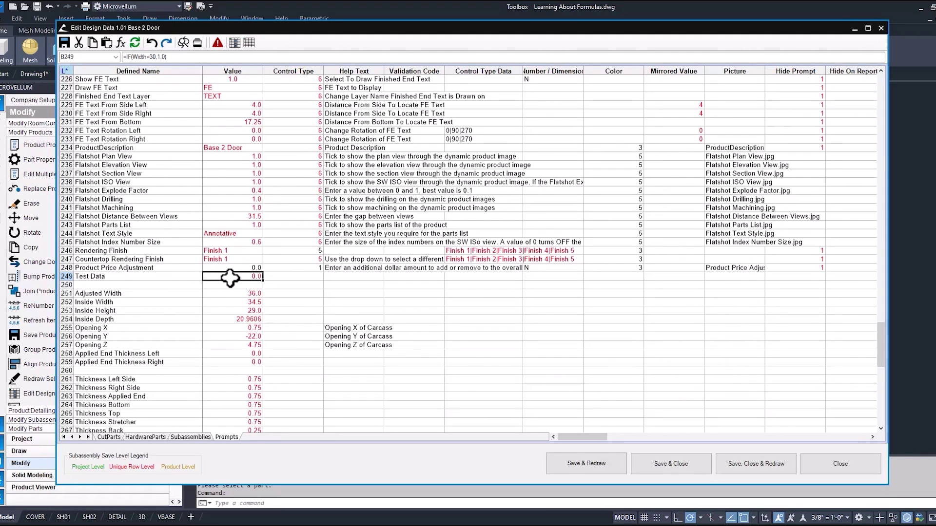
# Define Test Data's value as the named range Test_Data and confirm
pyautogui.click(174, 57)
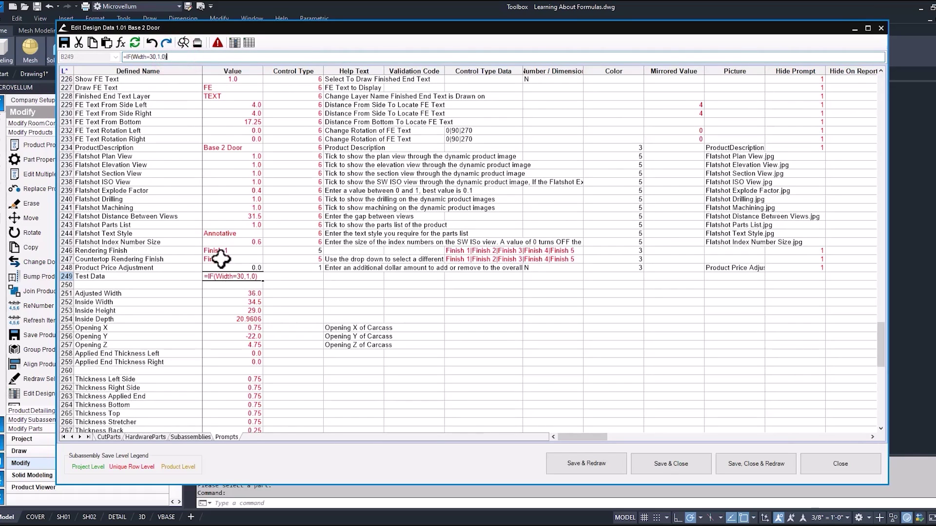
pyautogui.click(241, 276)
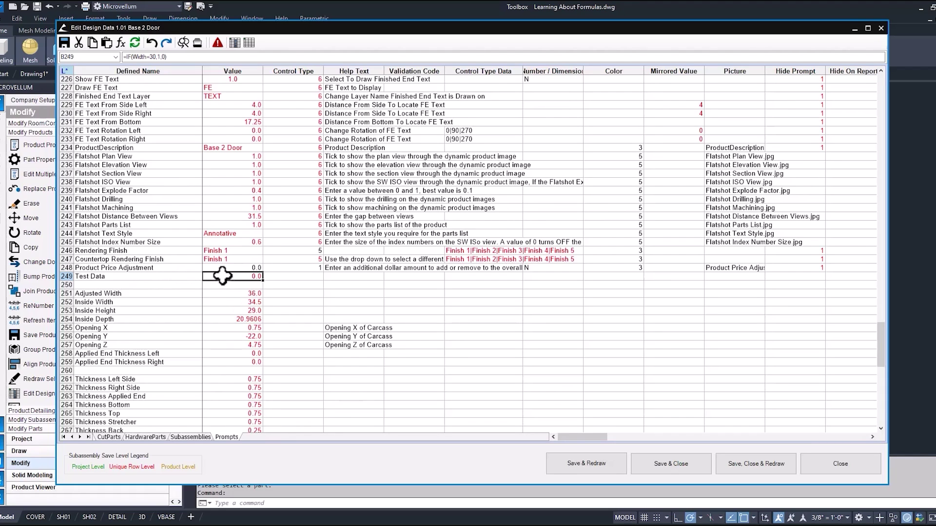
pyautogui.moveTo(221, 277)
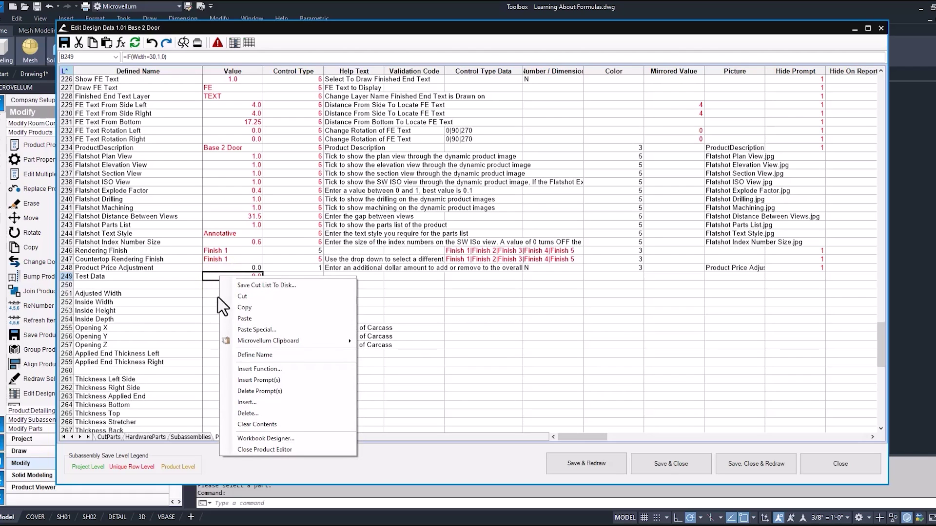
pyautogui.click(252, 356)
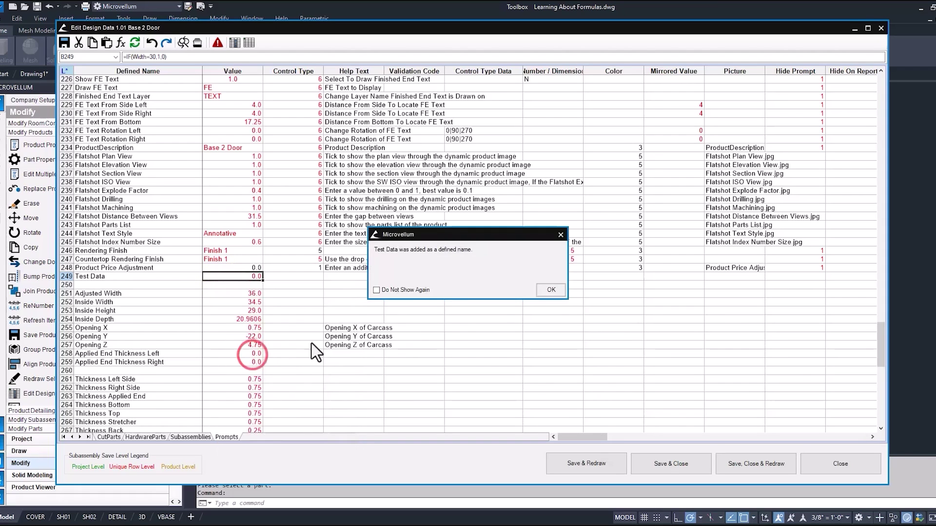
pyautogui.click(550, 290)
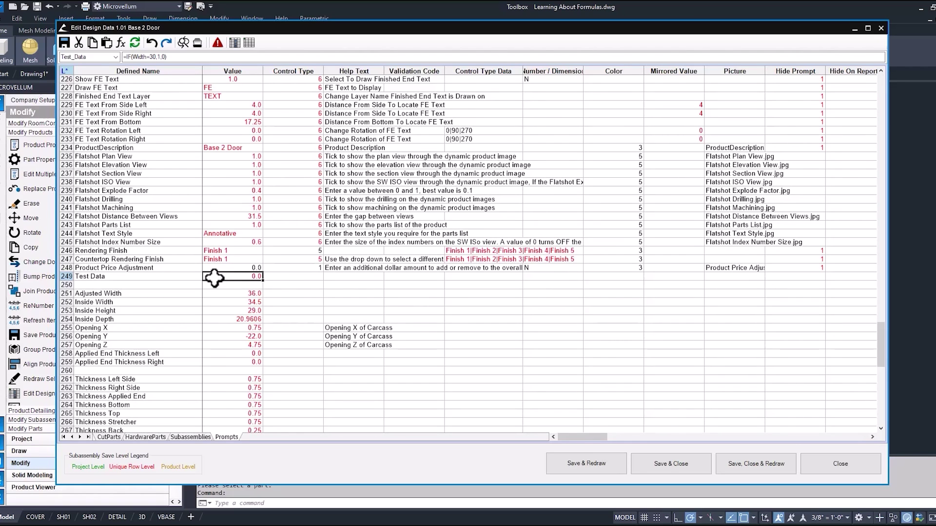
pyautogui.click(290, 277)
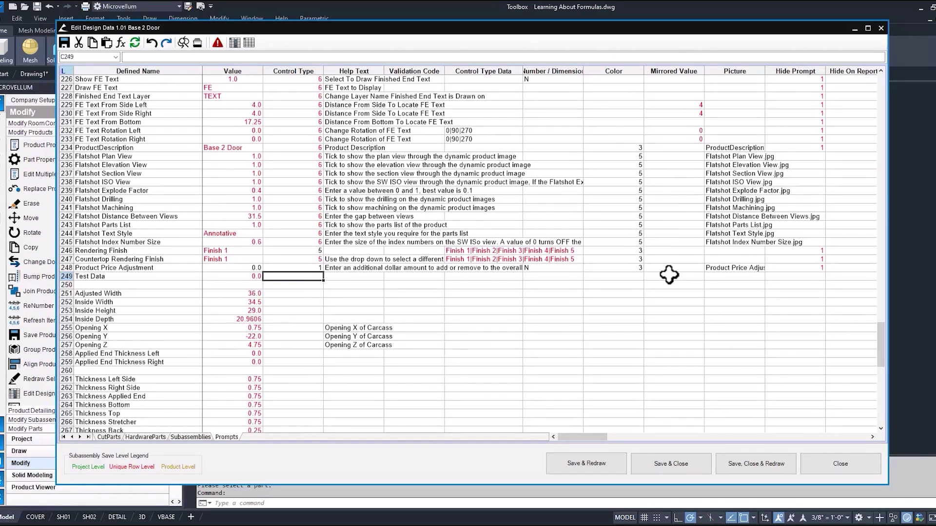
# Inspect Product Price Adjustment's tab index formula without changing it
pyautogui.click(796, 276)
pyautogui.click(872, 437)
pyautogui.click(872, 437)
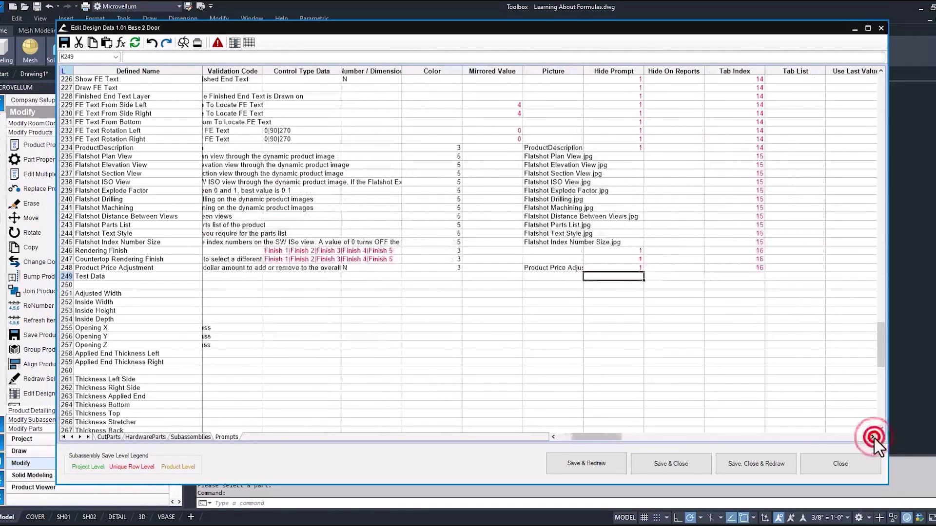
pyautogui.click(872, 437)
pyautogui.click(666, 271)
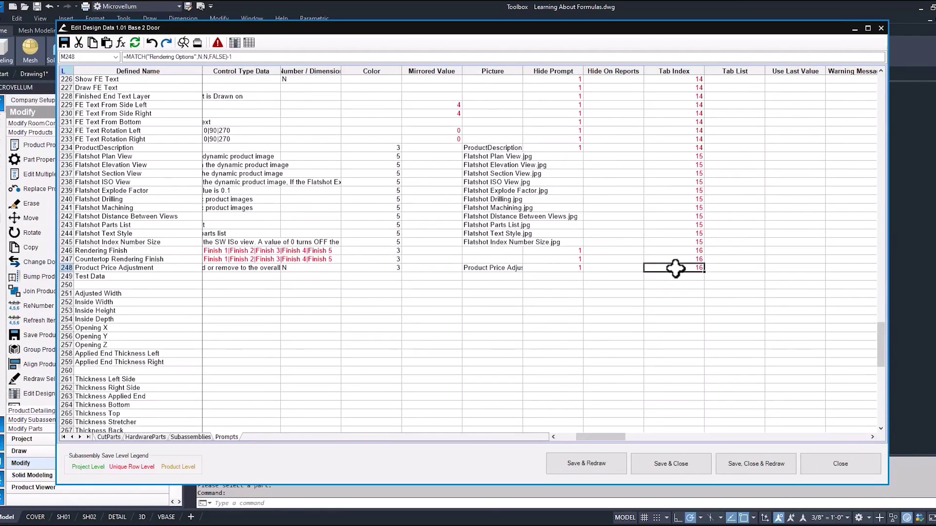
pyautogui.doubleClick(675, 268)
pyautogui.click(342, 227)
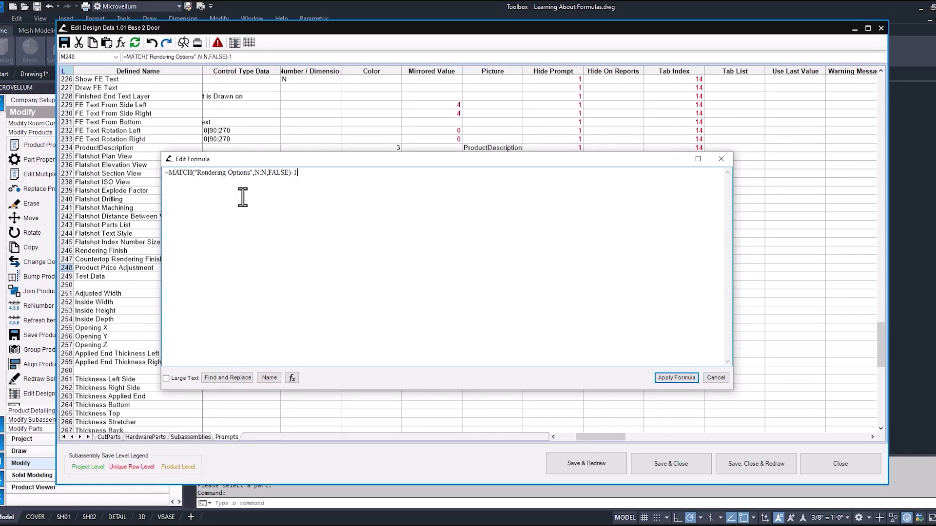
pyautogui.click(716, 377)
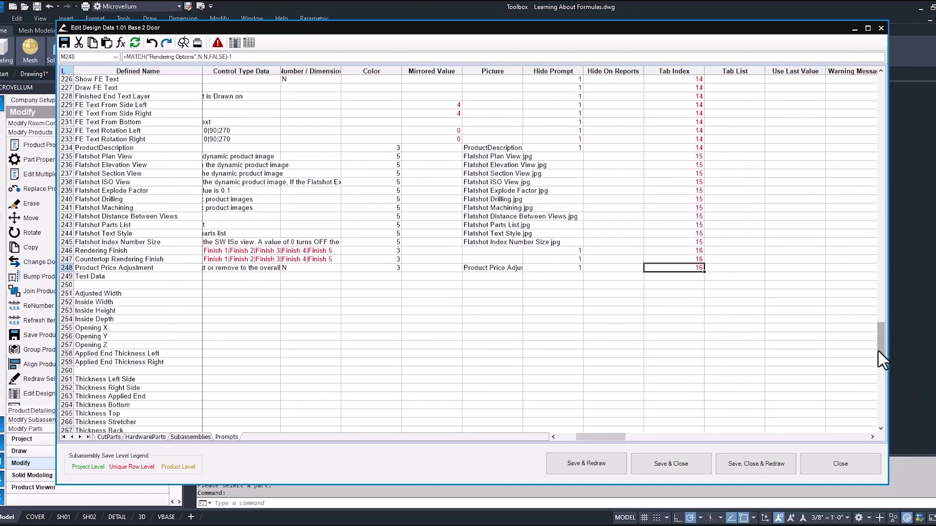
# Check the Rendering Options tab name and fill row 248's tab index formula down to Test Data
pyautogui.moveTo(879, 343); pyautogui.dragTo(882, 90)
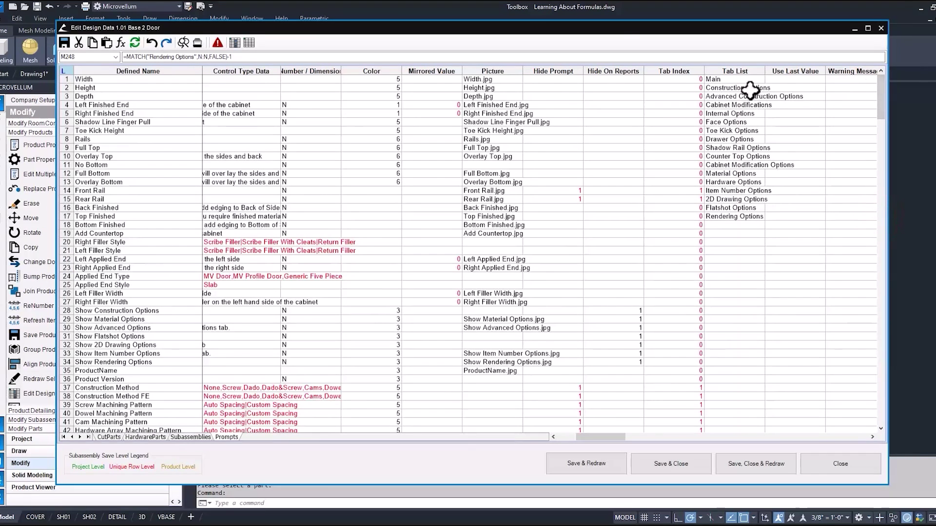
pyautogui.click(761, 217)
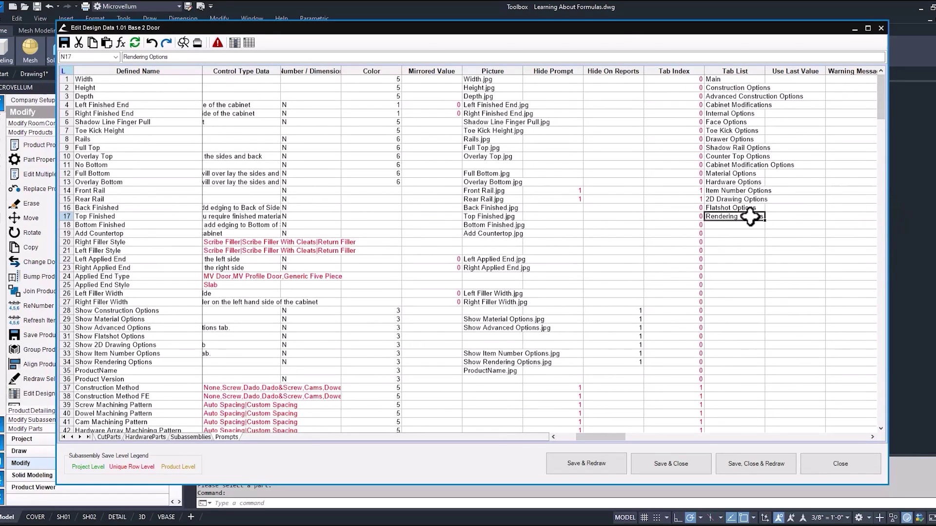
pyautogui.moveTo(880, 89); pyautogui.dragTo(883, 258)
pyautogui.scroll(-20, 828, 266)
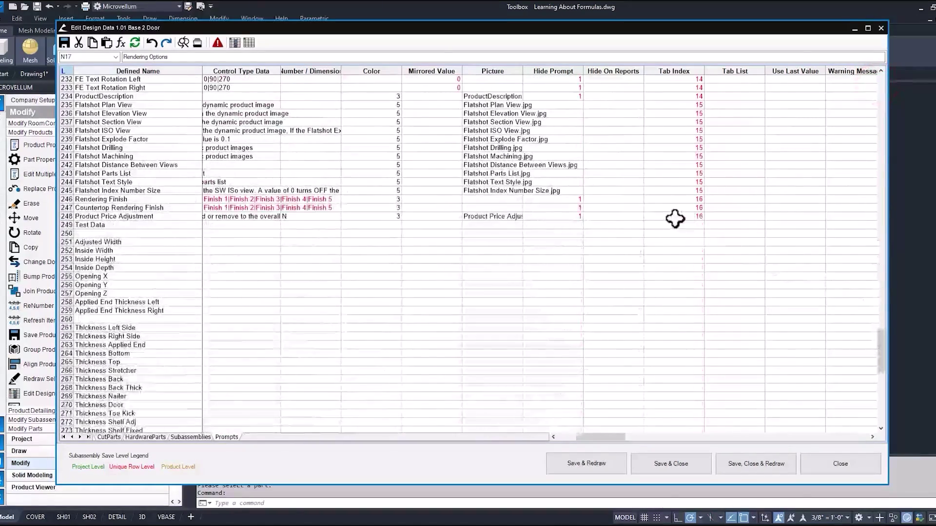
pyautogui.click(673, 216)
pyautogui.doubleClick(673, 217)
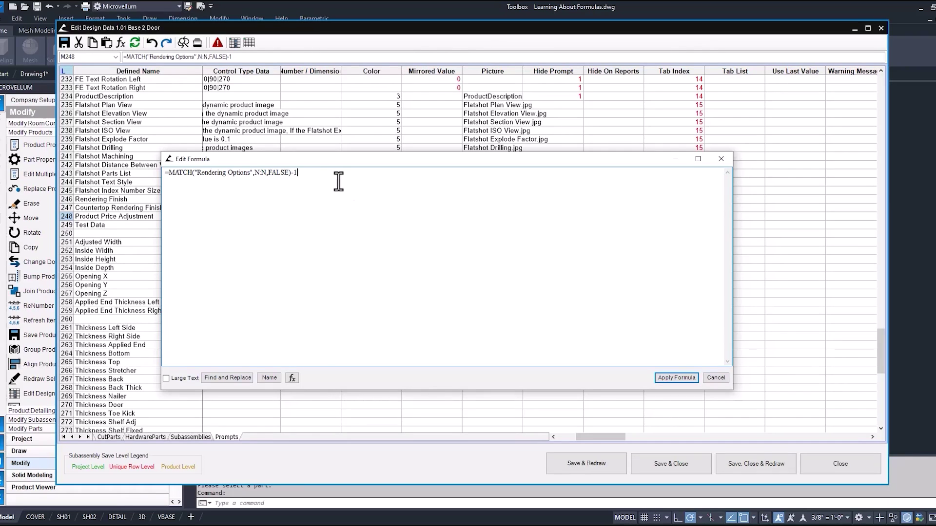
pyautogui.click(716, 378)
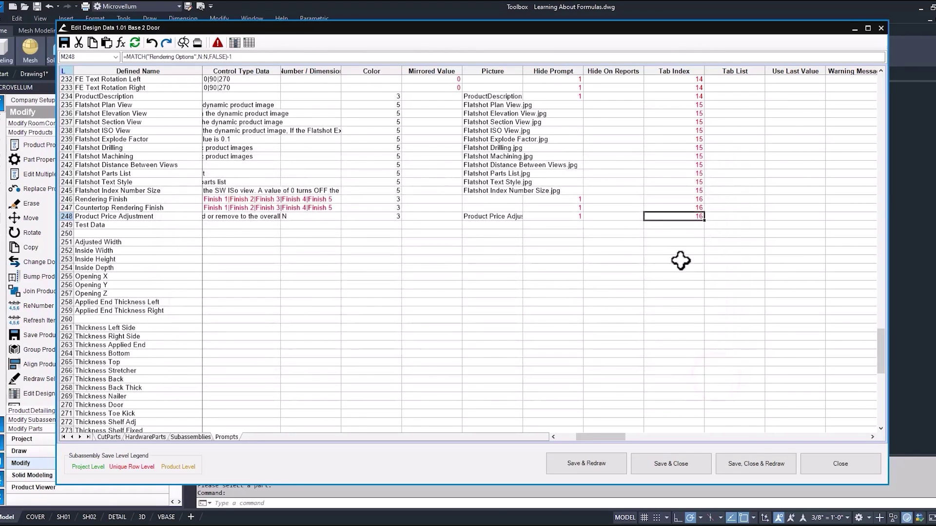
pyautogui.moveTo(705, 219); pyautogui.dragTo(705, 226)
# Change Test Data's tab index formula to =MATCH("Main",N:N,FALSE)-1 so it reads 0
pyautogui.click(687, 223)
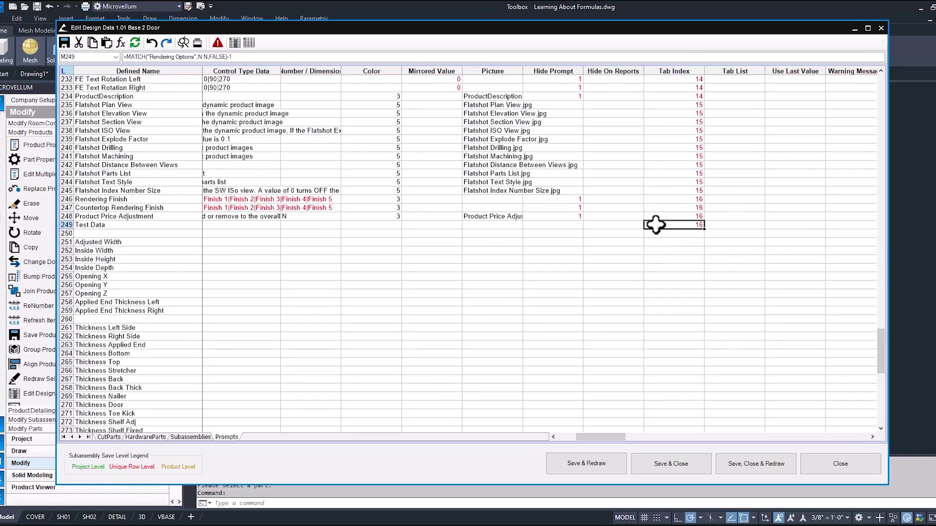
pyautogui.doubleClick(654, 225)
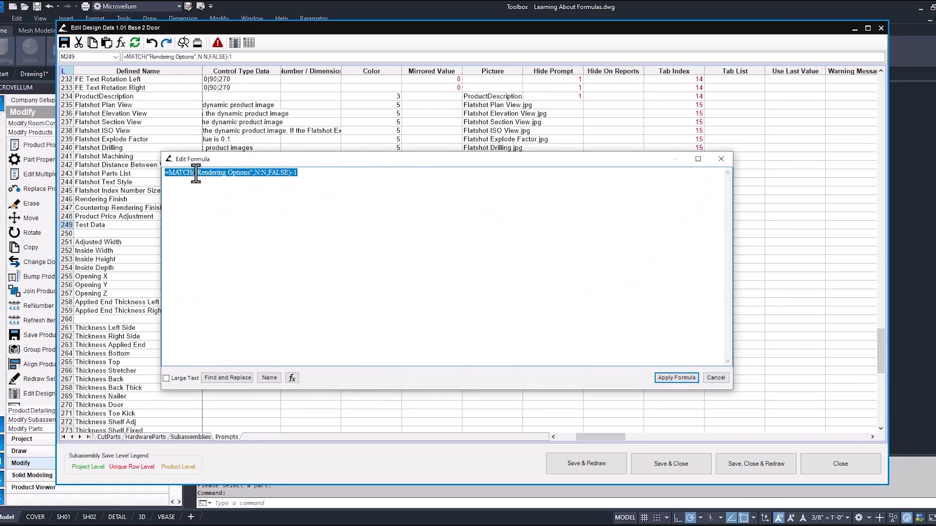
pyautogui.moveTo(197, 172); pyautogui.dragTo(249, 175)
pyautogui.write('Main')
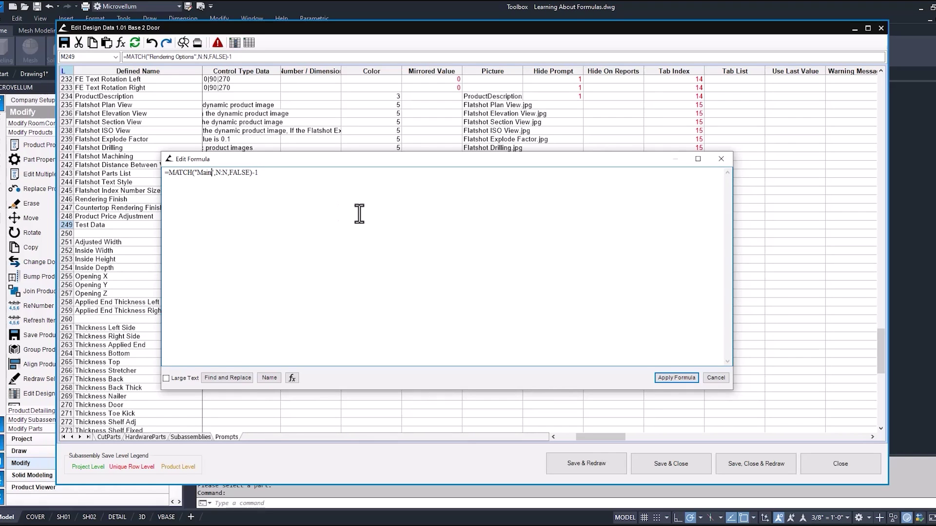
pyautogui.click(217, 173)
pyautogui.doubleClick(217, 173)
pyautogui.click(676, 378)
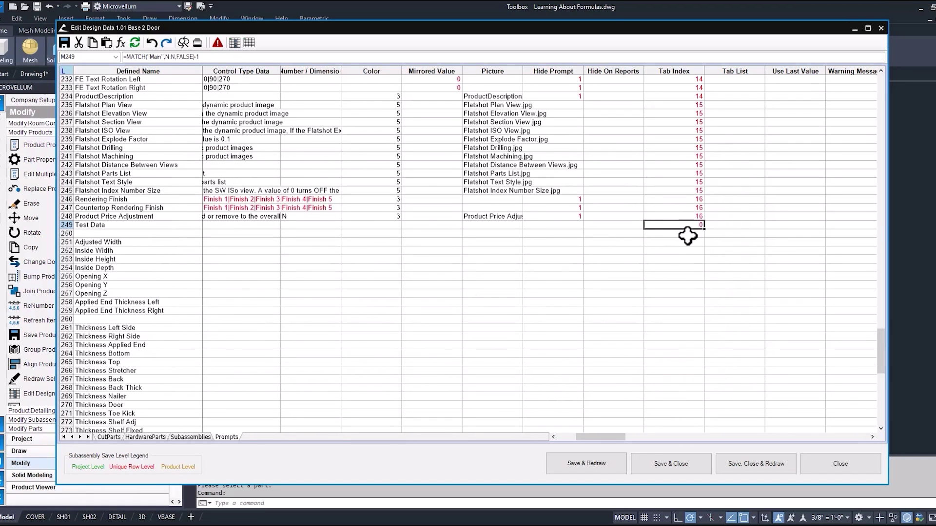
# Save Base 2 Door's design data and select Test Data in the Product Prompts list
pyautogui.click(655, 464)
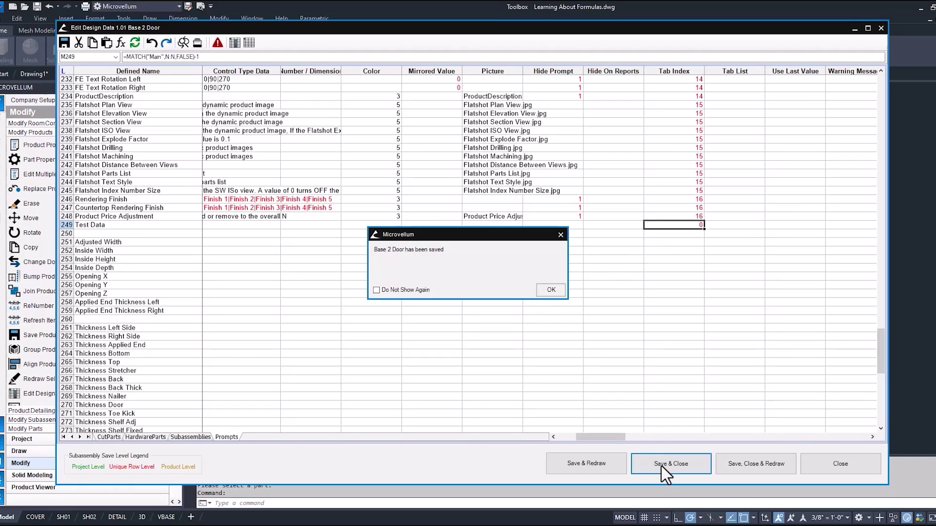
pyautogui.click(550, 290)
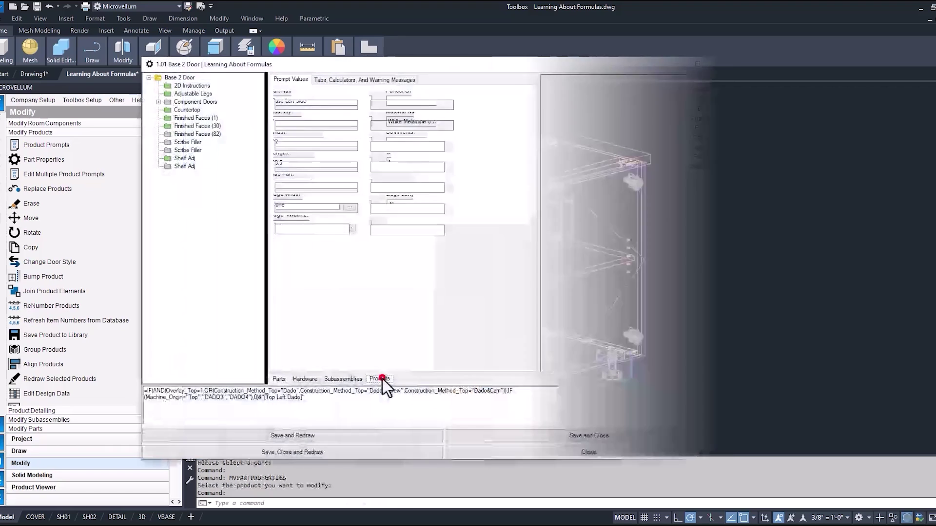
pyautogui.click(380, 379)
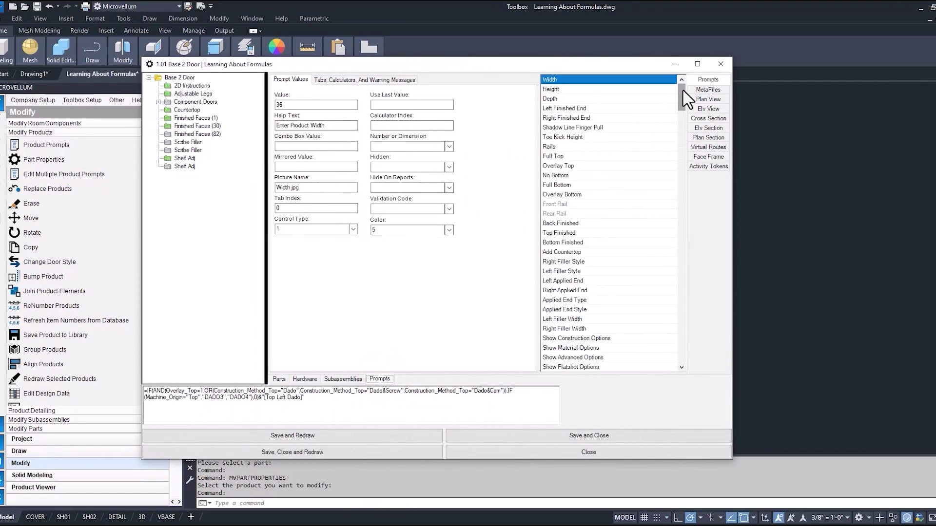
pyautogui.moveTo(682, 92); pyautogui.dragTo(683, 288)
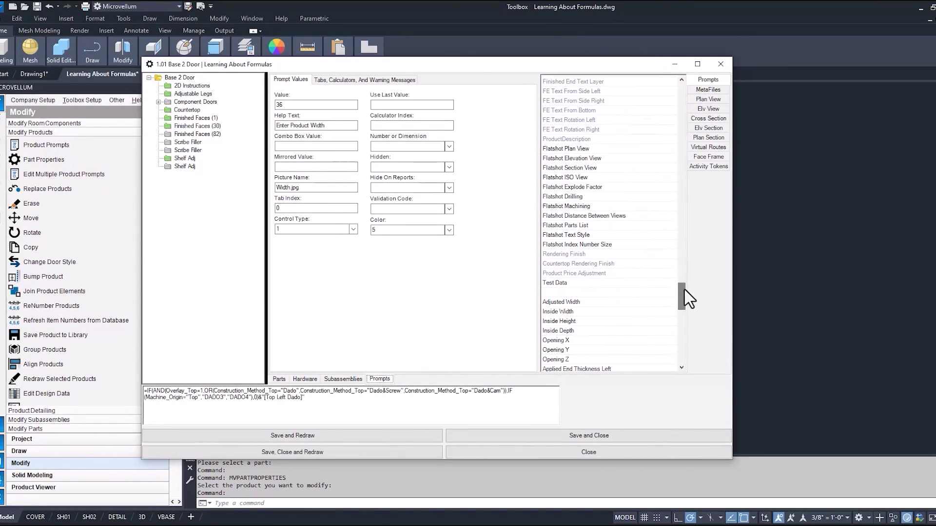
pyautogui.click(565, 283)
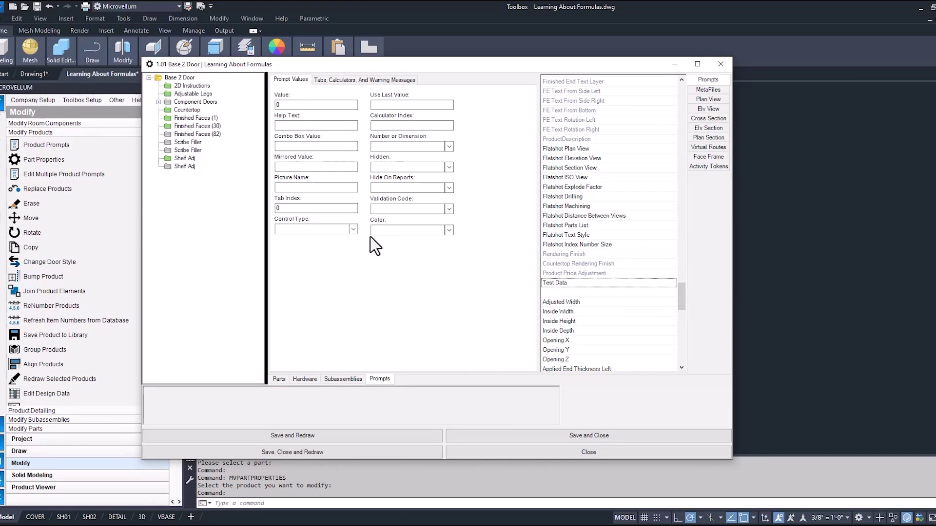
# Set Test Data's control type to Dimmed Text Box (10) after trying radio buttons and check box
pyautogui.click(353, 229)
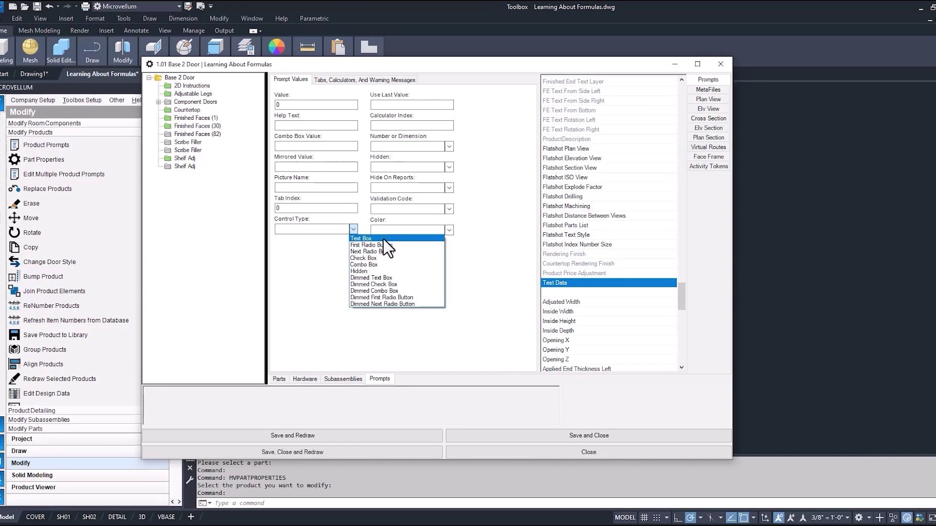
pyautogui.click(374, 279)
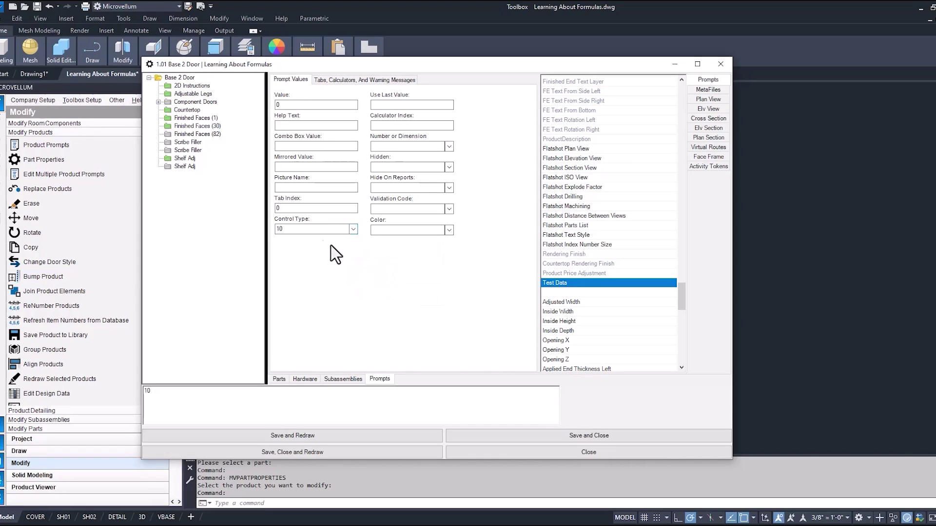
pyautogui.click(354, 230)
pyautogui.click(373, 244)
pyautogui.click(353, 229)
pyautogui.click(365, 250)
pyautogui.click(353, 230)
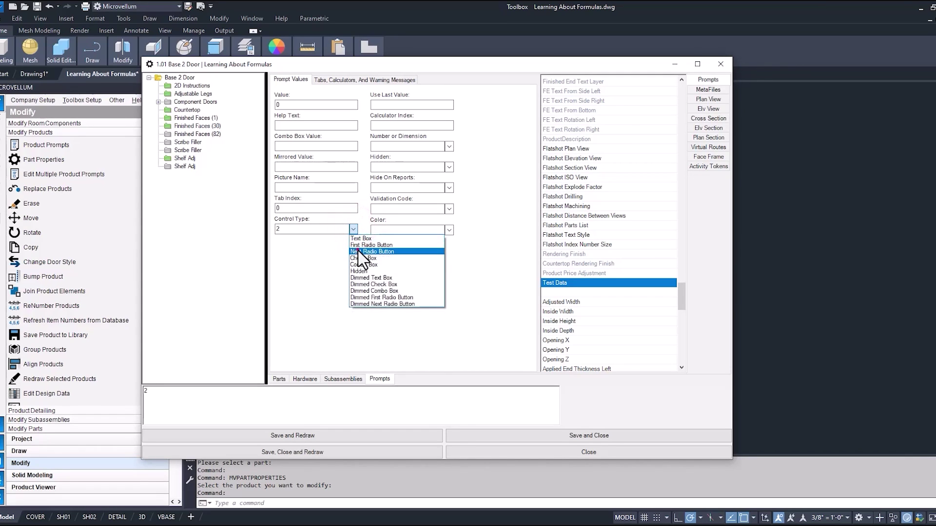
pyautogui.click(360, 257)
pyautogui.click(353, 229)
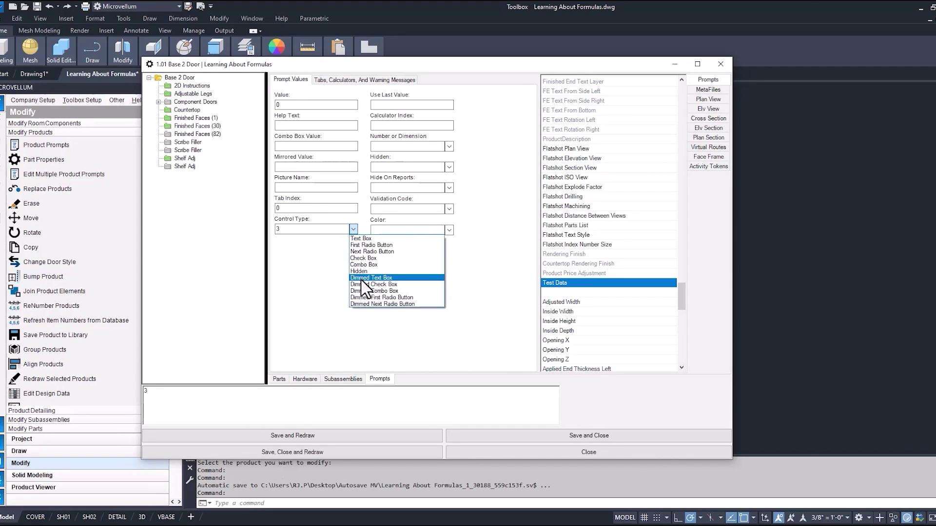
pyautogui.click(363, 278)
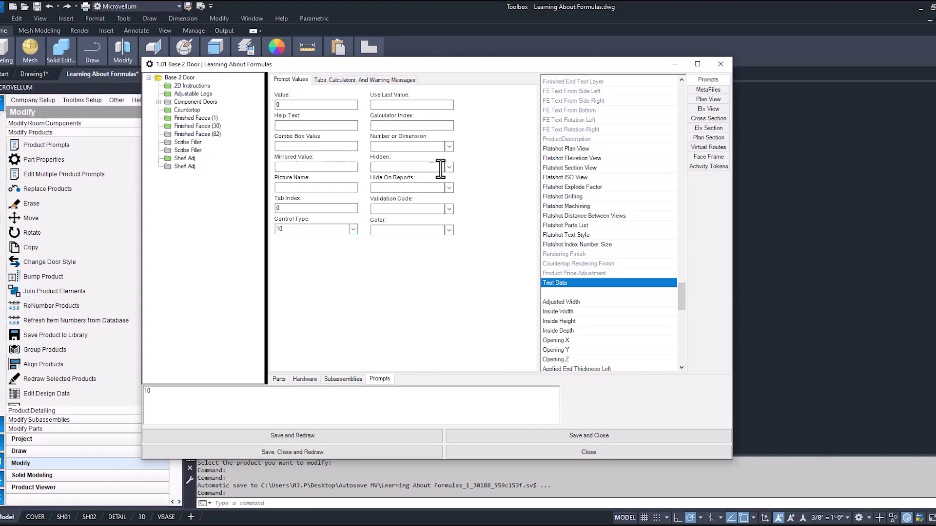
pyautogui.click(352, 229)
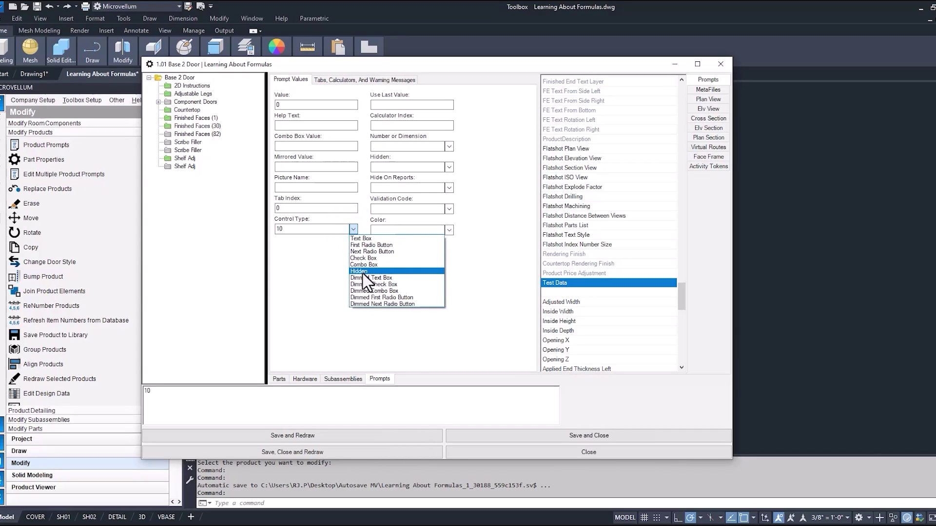
pyautogui.click(357, 236)
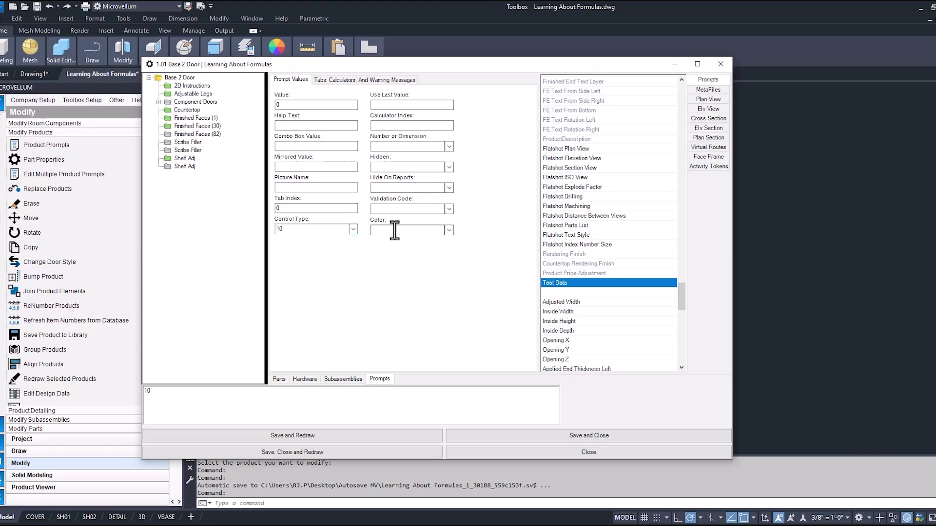
# Colour the Test Data prompt blue (5) and save the design data
pyautogui.click(448, 230)
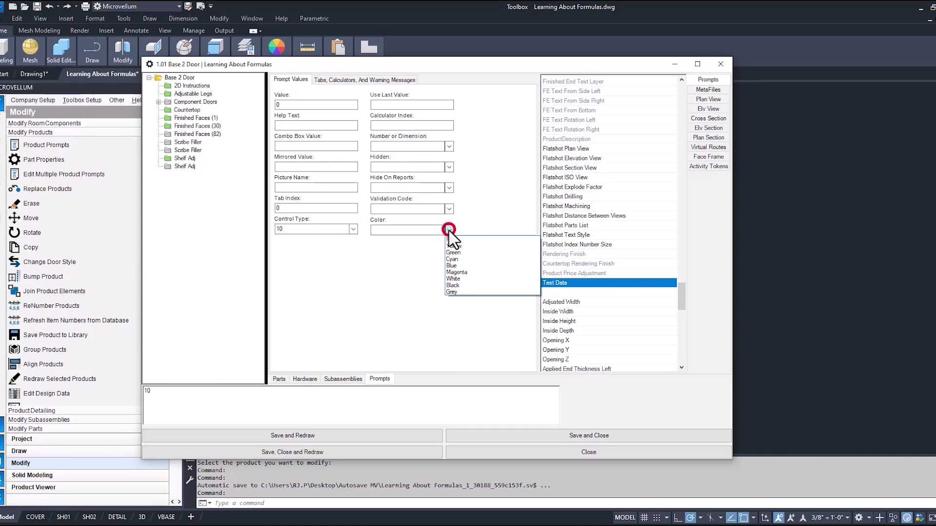
pyautogui.click(457, 266)
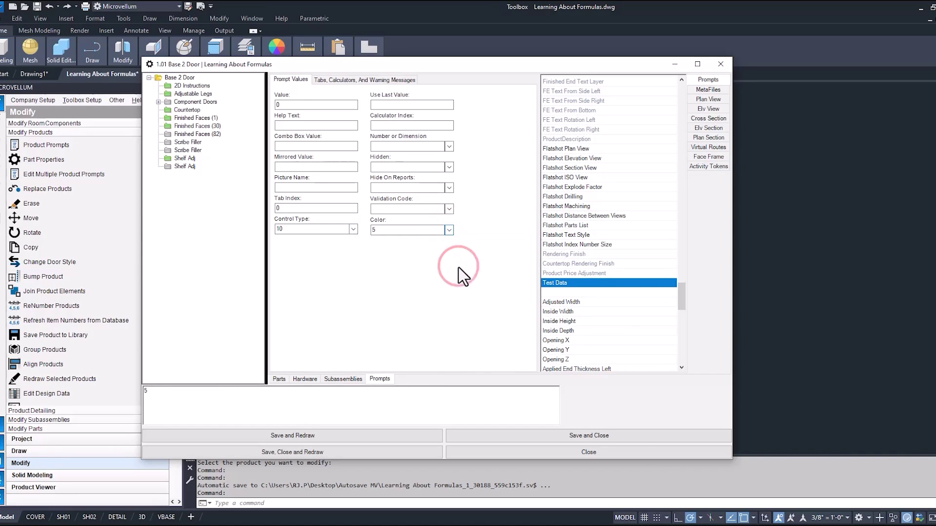
pyautogui.click(555, 435)
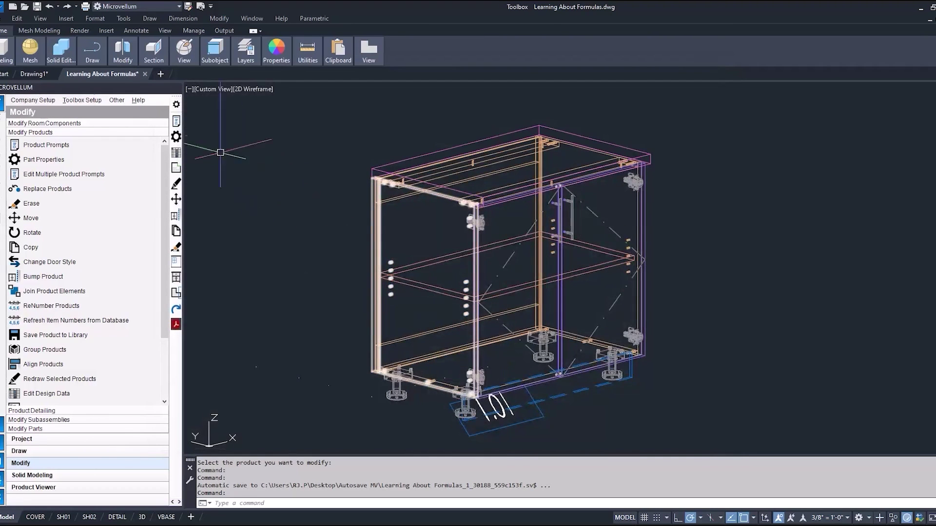
# Change Base 2 Door's Width to 30, refresh so Test Data reads 1, and apply
pyautogui.click(176, 121)
pyautogui.click(378, 203)
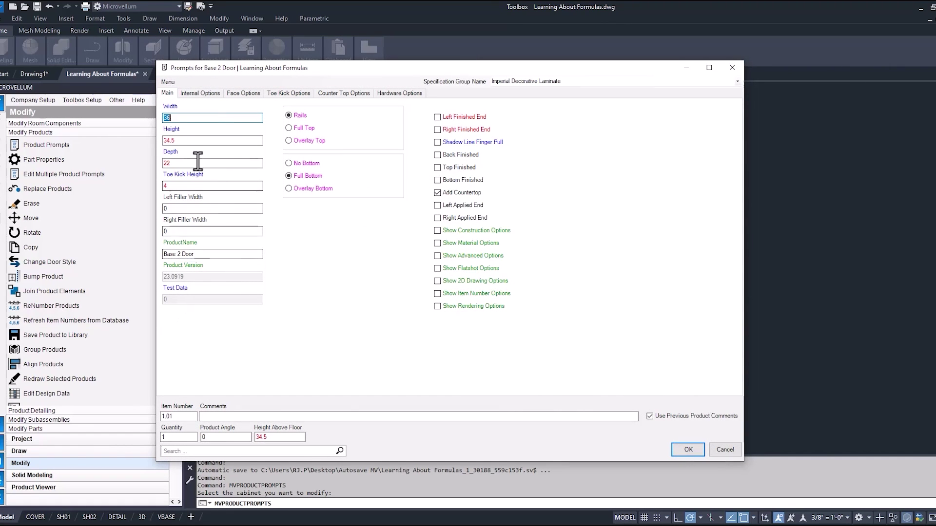
pyautogui.click(181, 117)
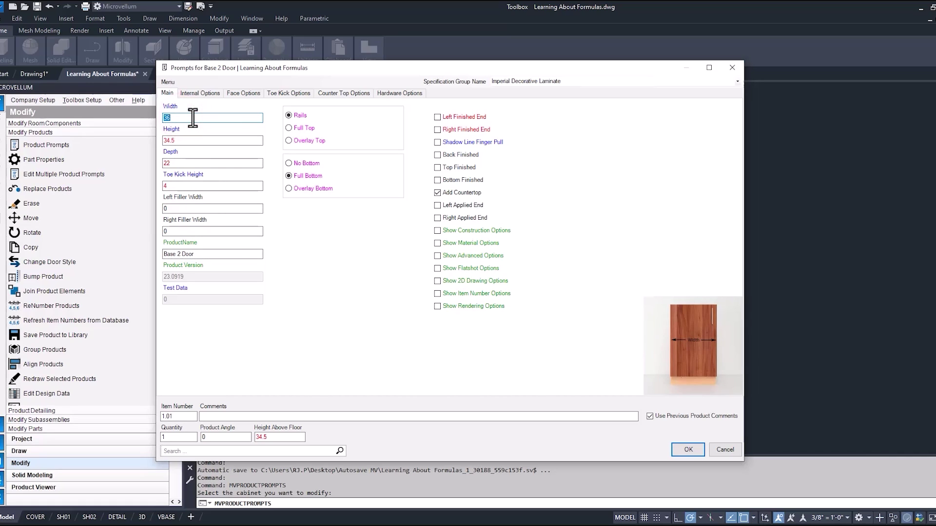
pyautogui.write('30')
pyautogui.rightClick(318, 276)
pyautogui.click(349, 334)
pyautogui.click(168, 82)
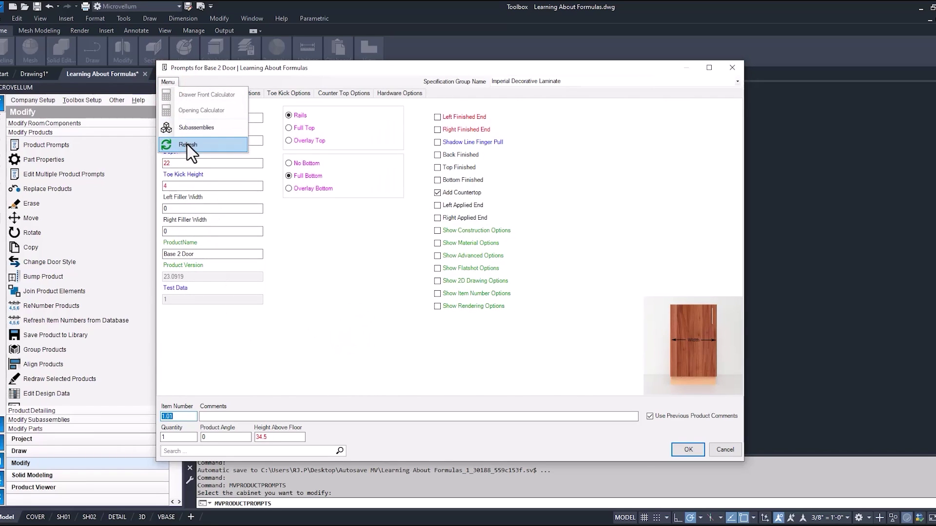
pyautogui.click(314, 307)
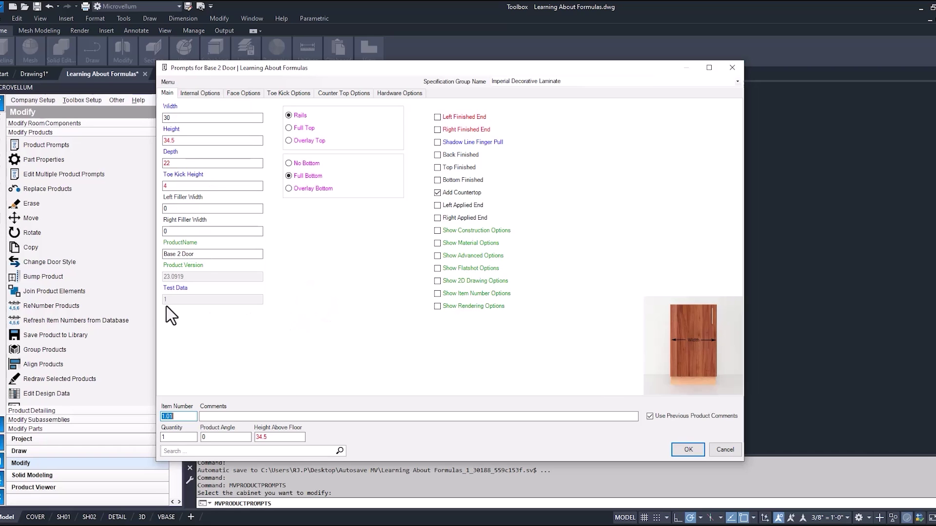
pyautogui.click(702, 447)
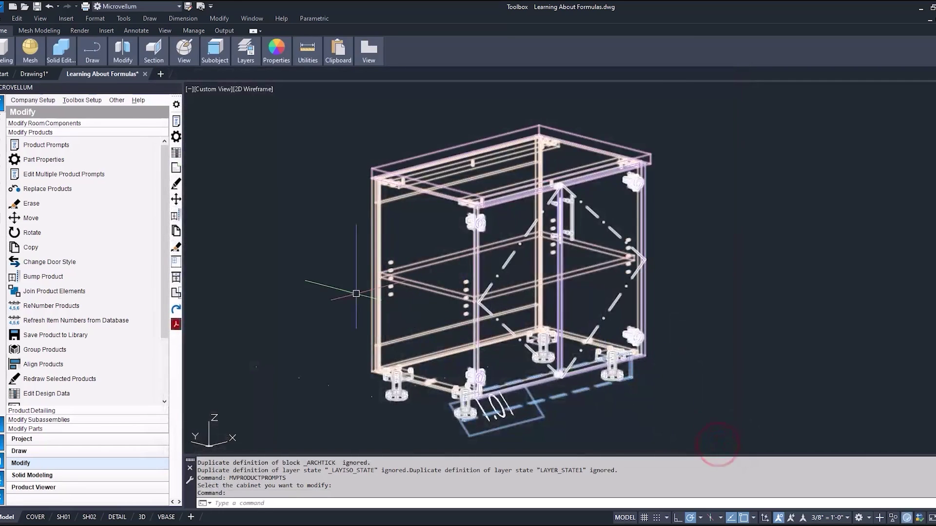
# Open the Base 2 Door's design data on the Prompts sheet
pyautogui.click(175, 152)
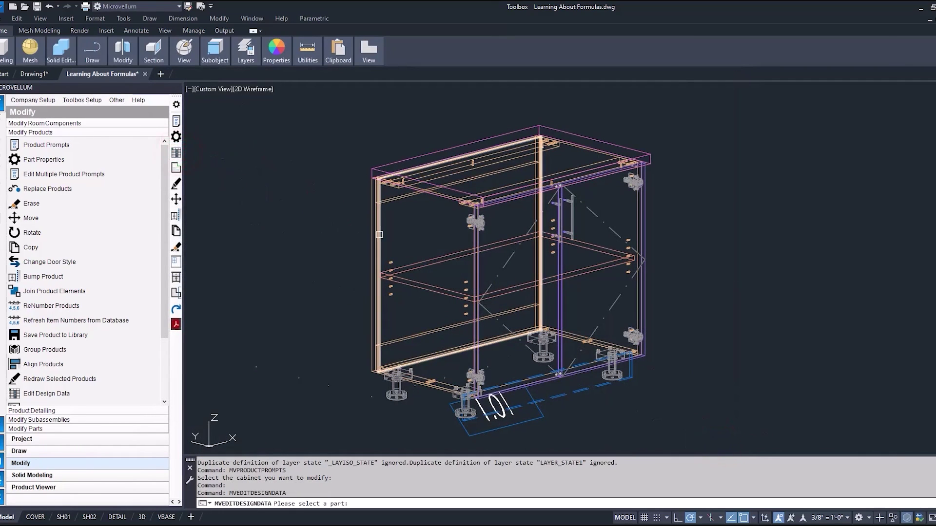
pyautogui.click(378, 273)
pyautogui.click(227, 437)
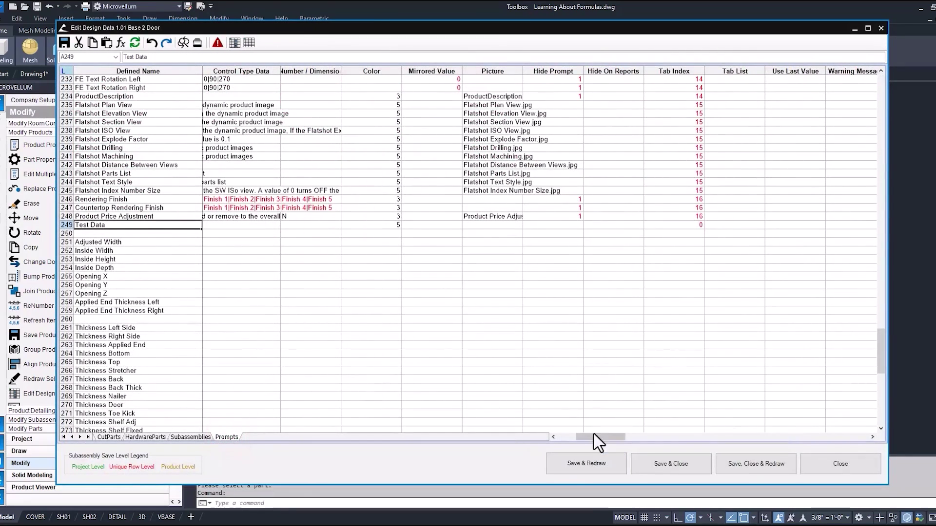
pyautogui.moveTo(592, 437); pyautogui.dragTo(568, 437)
# Change Test Data's formula to =IF(Width>30,"YAY","BLAH") and apply it so it shows YAY
pyautogui.doubleClick(224, 225)
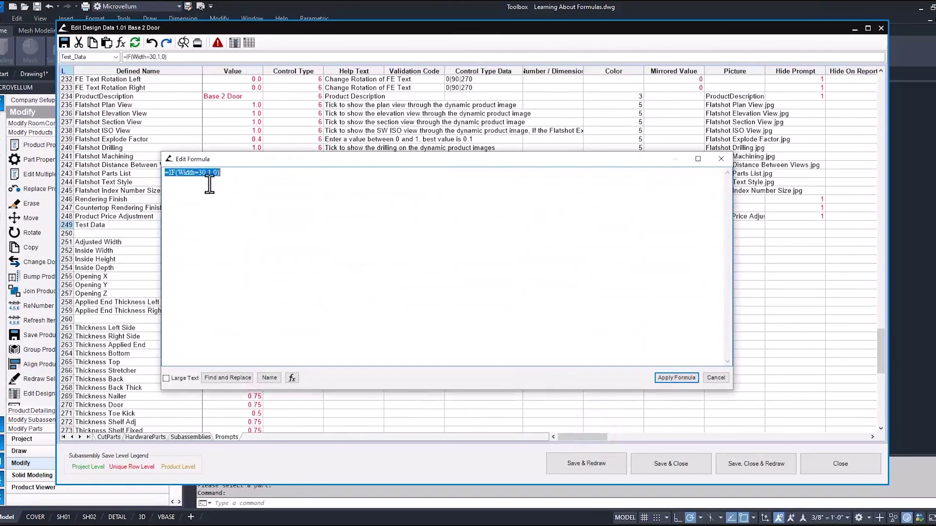
pyautogui.click(199, 174)
pyautogui.press('BackSpace')
pyautogui.click(214, 174)
pyautogui.press('BackSpace')
pyautogui.press('BackSpace')
pyautogui.click(676, 378)
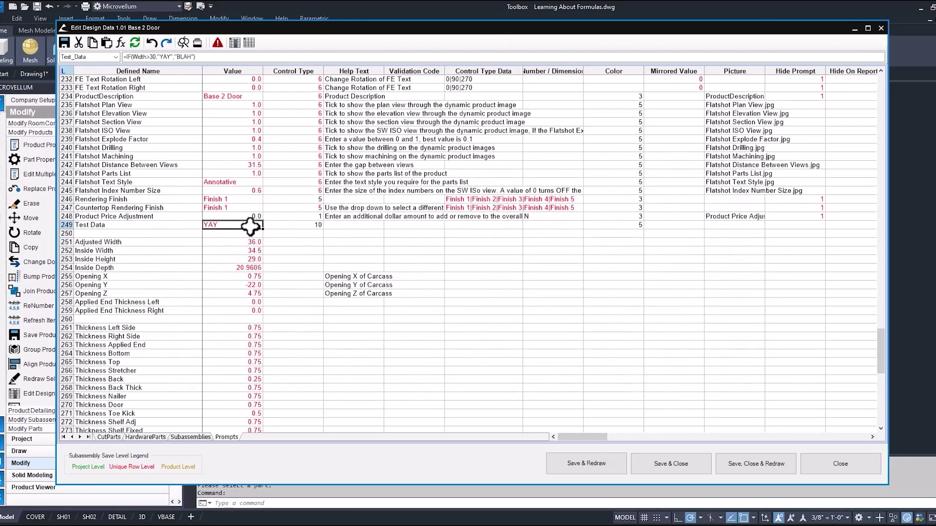
# Set Width to 30, then select Test Data, which now returns BLAH
pyautogui.click(880, 80)
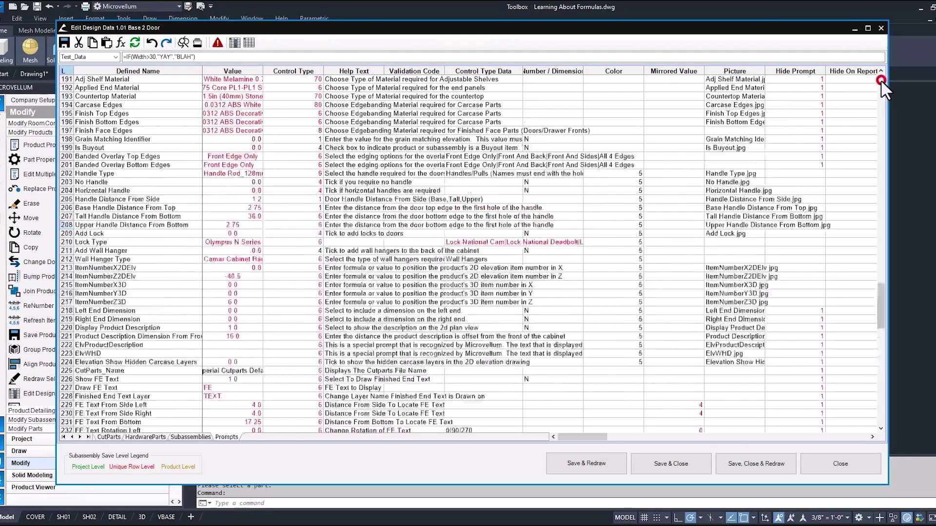
pyautogui.click(880, 81)
pyautogui.click(241, 79)
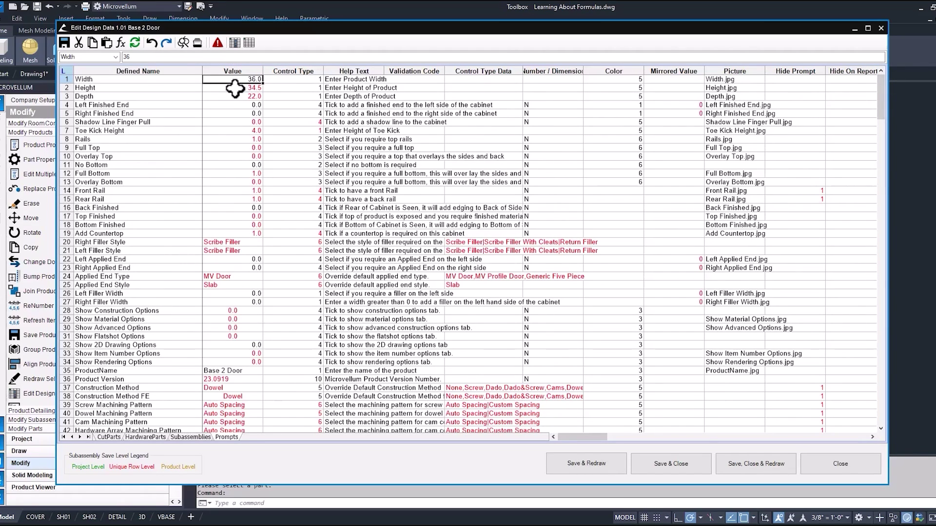
pyautogui.write('30')
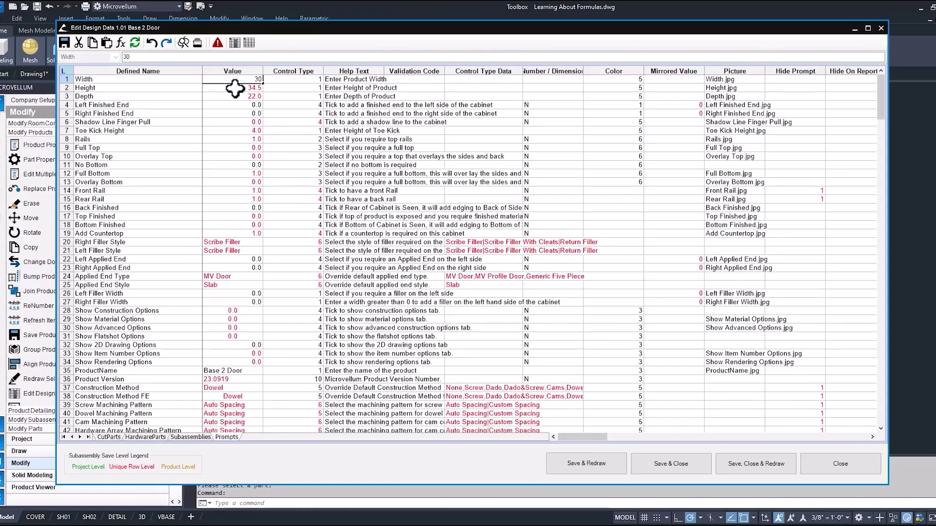
pyautogui.press('Return')
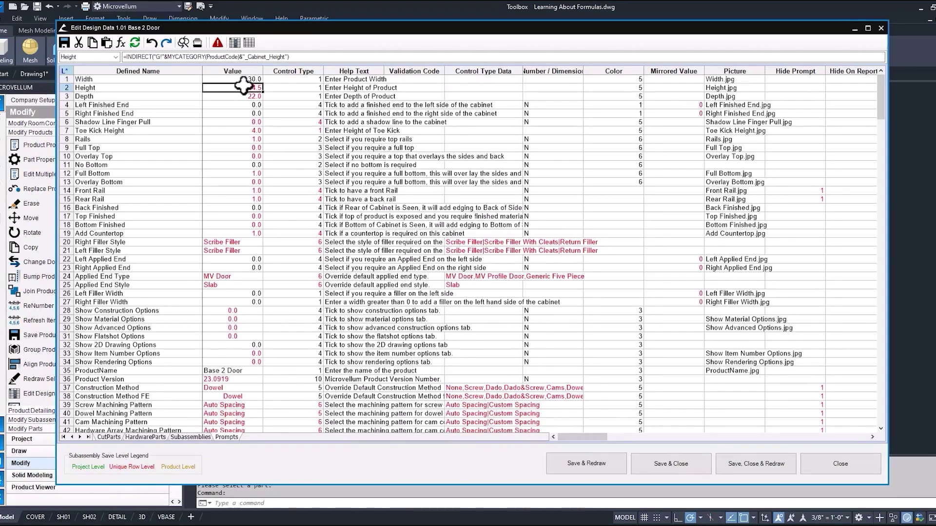
pyautogui.moveTo(879, 90); pyautogui.dragTo(878, 351)
pyautogui.click(235, 216)
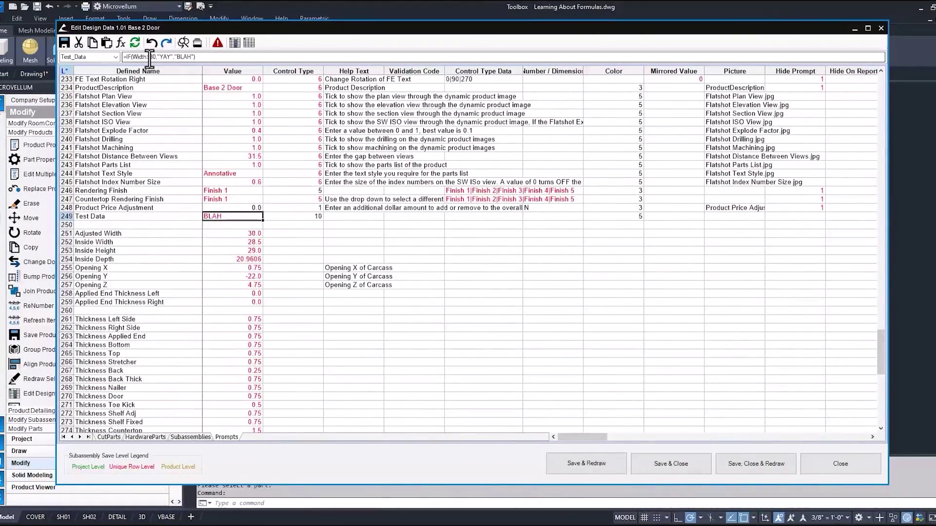
# Change the Test Data comparison to Width<30 in the formula bar
pyautogui.doubleClick(240, 216)
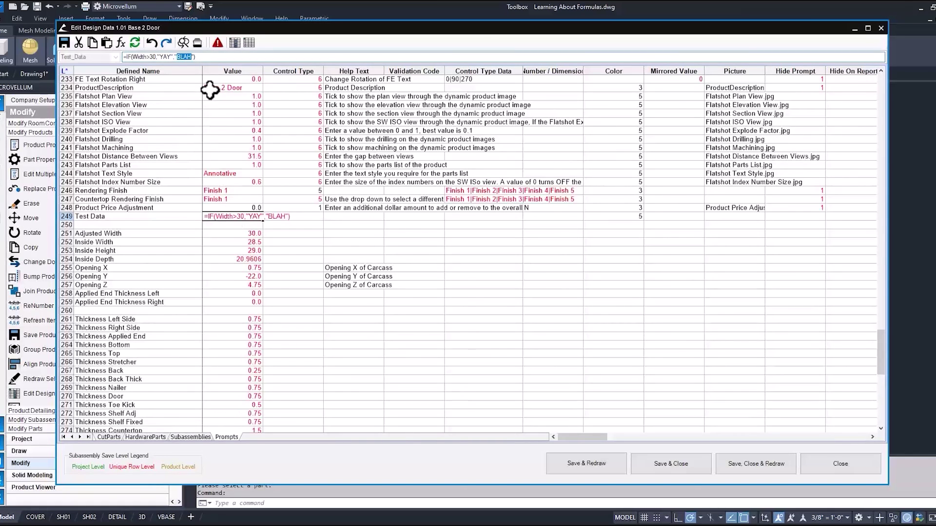
pyautogui.press('Return')
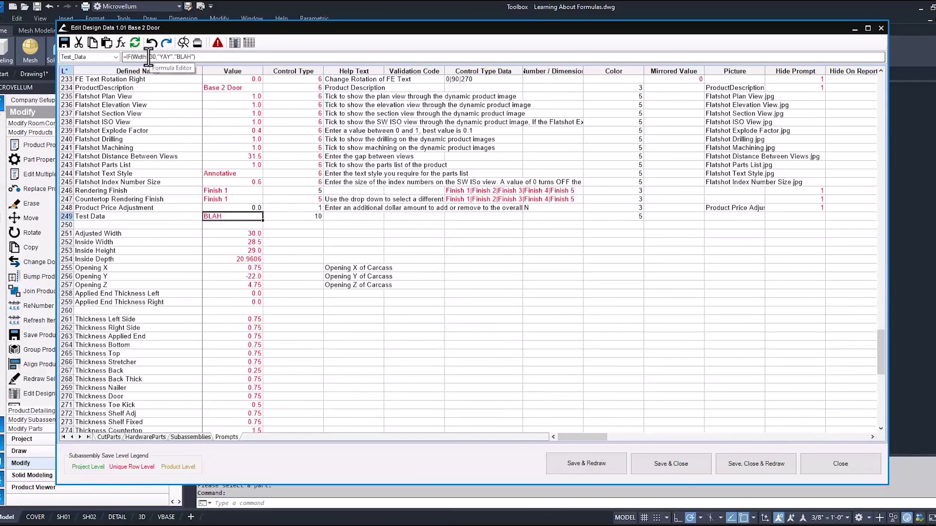
pyautogui.click(147, 57)
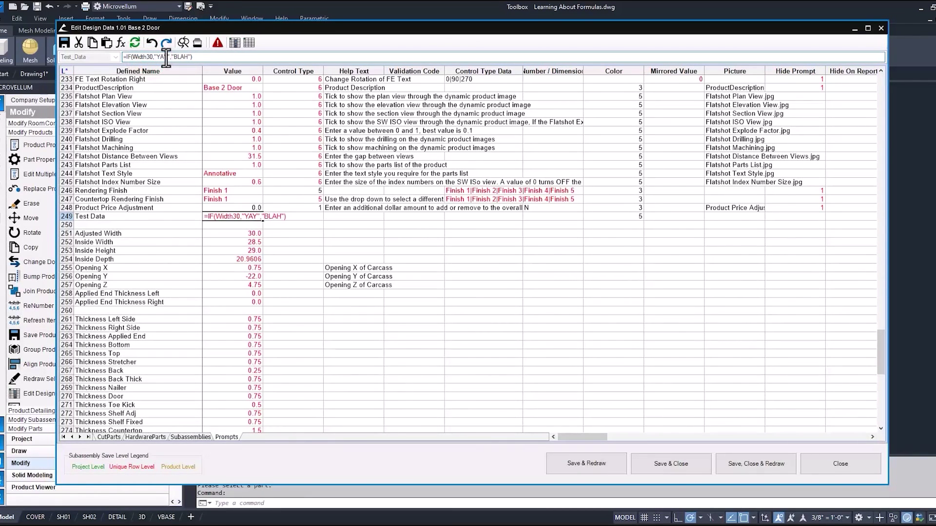
pyautogui.write('<')
pyautogui.press('Return')
# Change the Test Data comparison to Width<=30
pyautogui.click(229, 214)
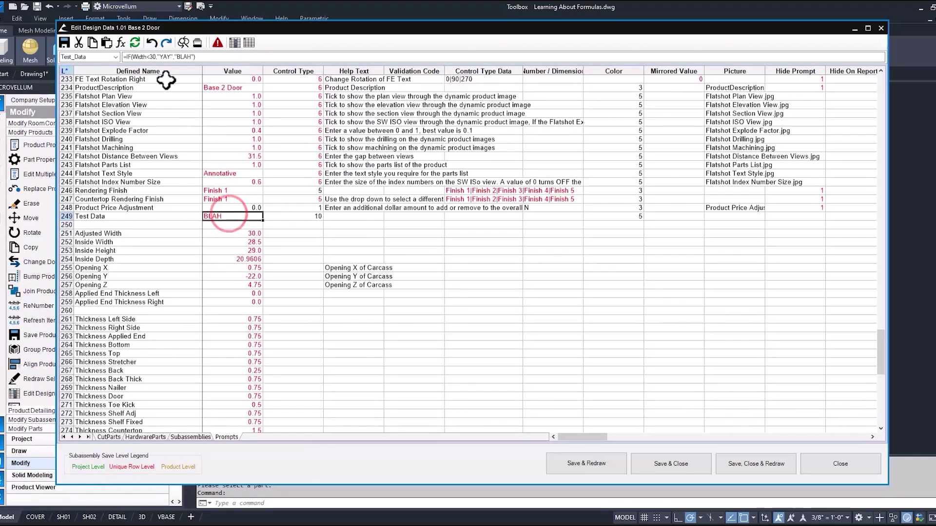
pyautogui.click(150, 56)
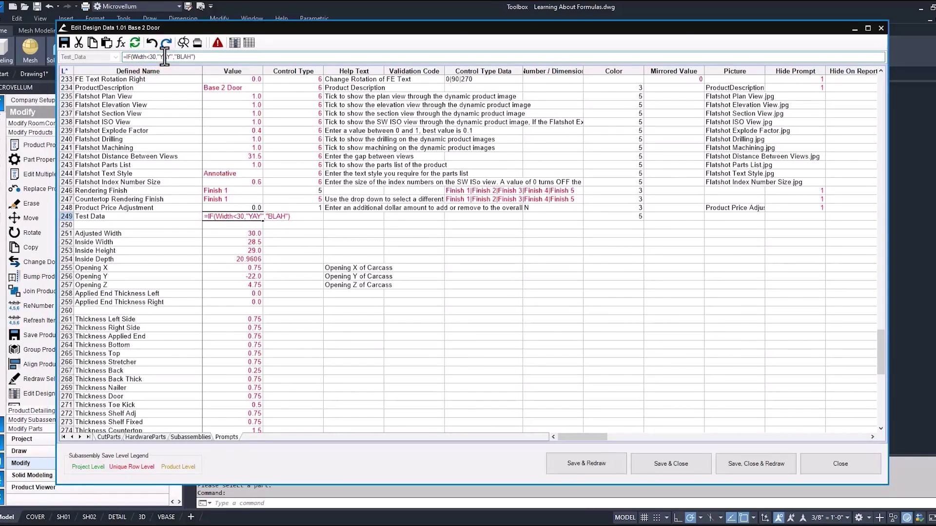
pyautogui.write('=')
pyautogui.press('Return')
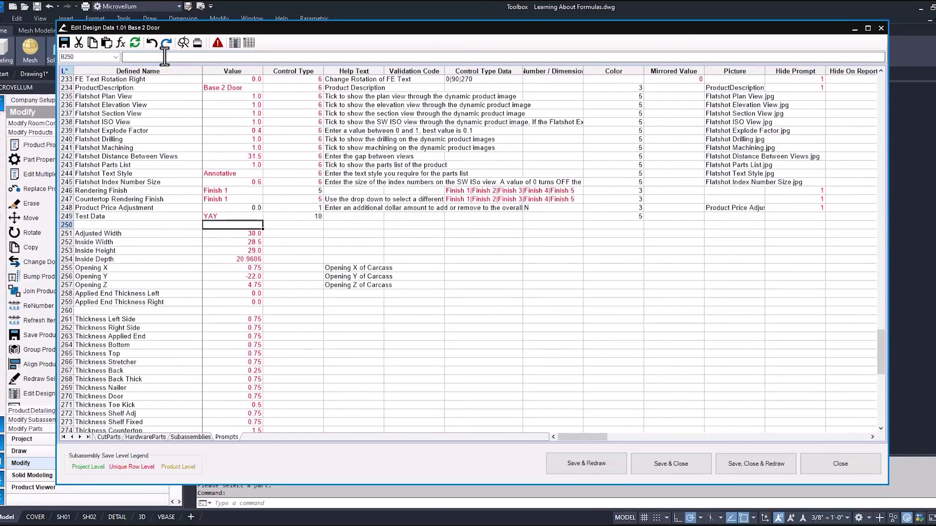
# Change the Test Data comparison to Width<>30, returning BLAH
pyautogui.click(242, 214)
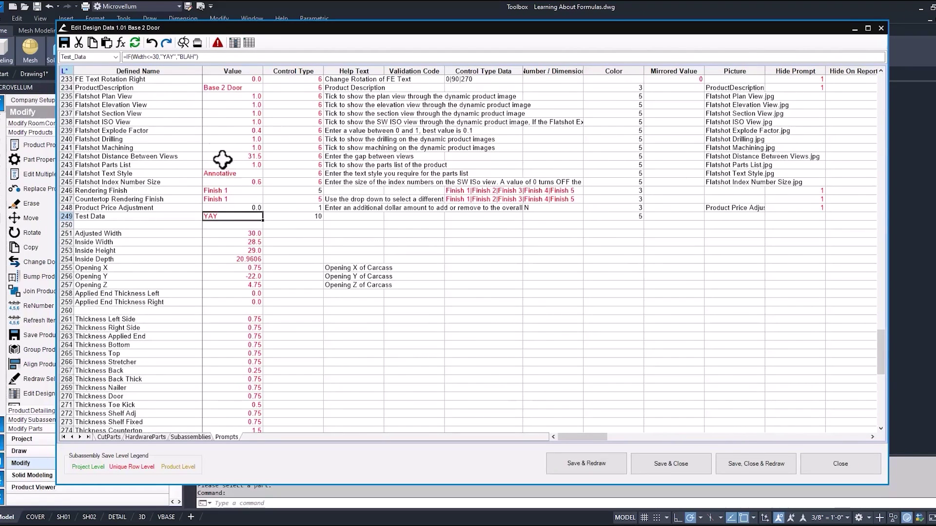
pyautogui.click(153, 58)
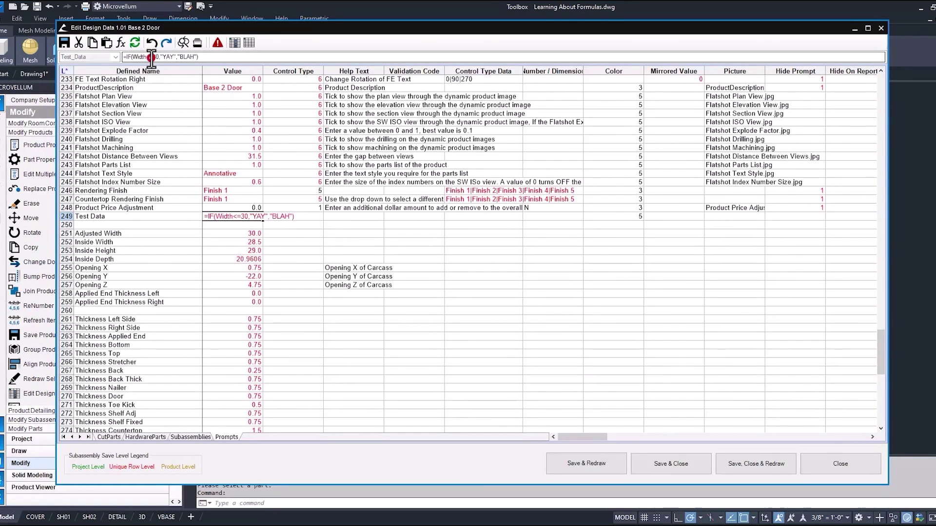
pyautogui.write('>')
pyautogui.press('Return')
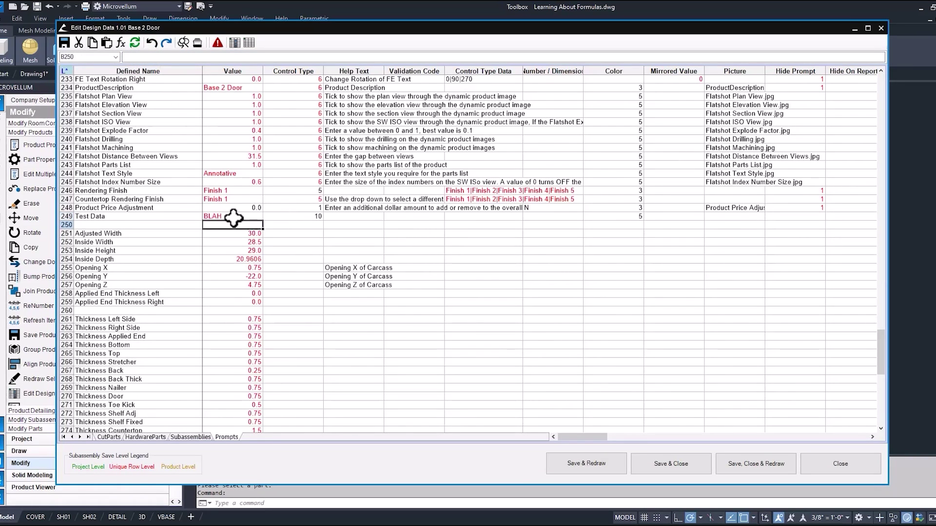